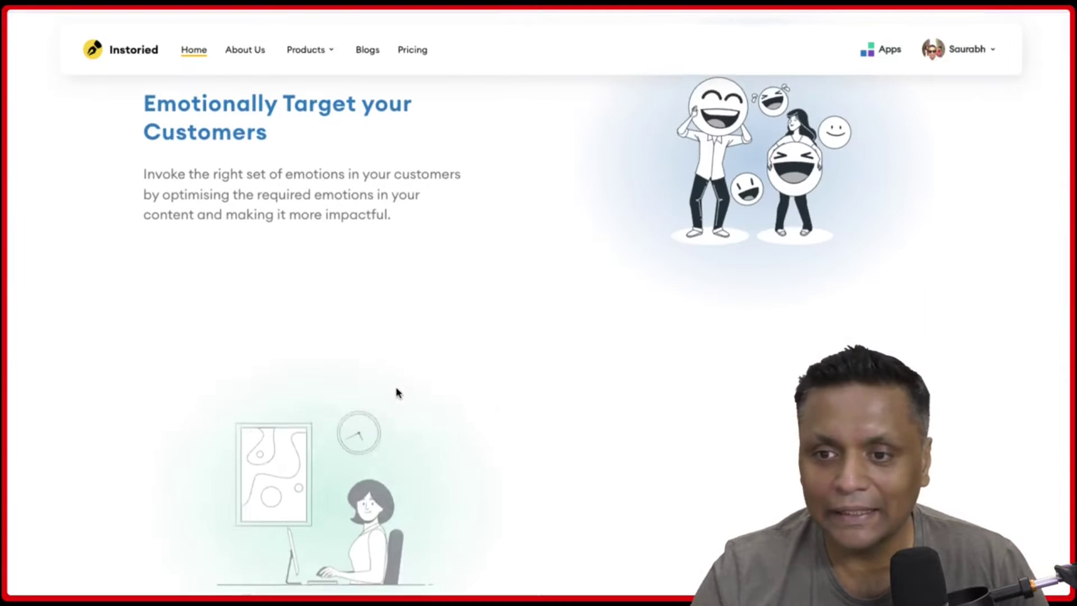
Step: Look through the Instoried home page, covering its benefits, products, awards, backers and press sections
scroll(396, 392, "up", 3)
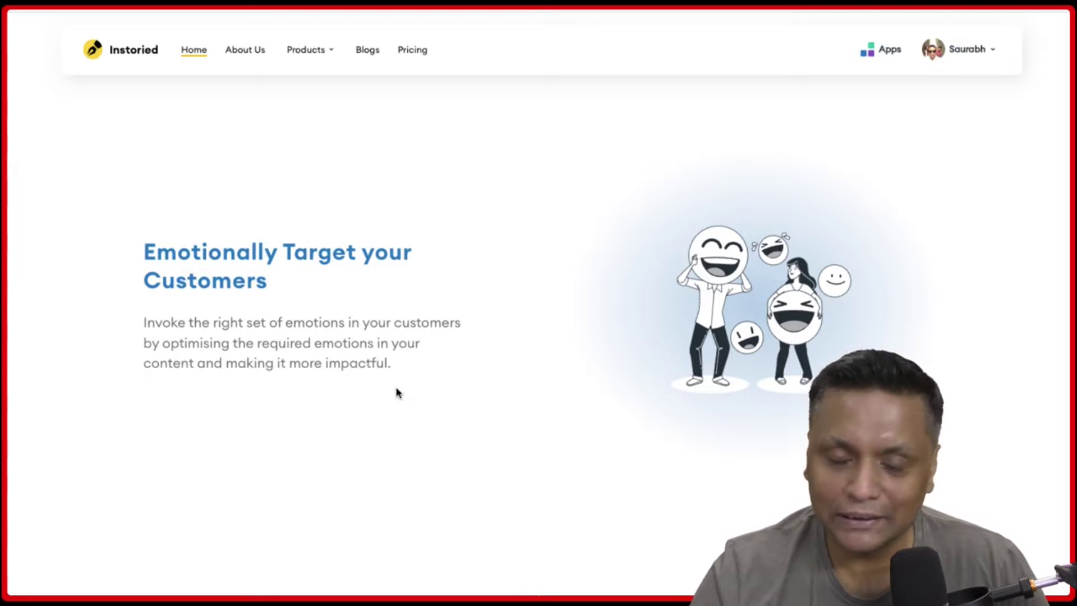
scroll(397, 393, "up", 5)
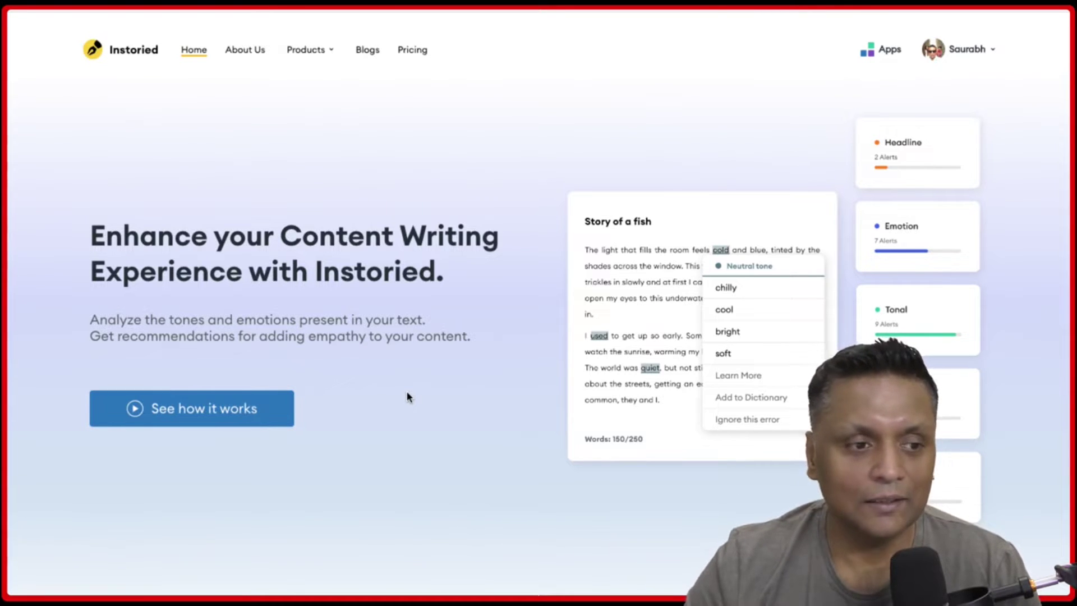
scroll(490, 446, "down", 1)
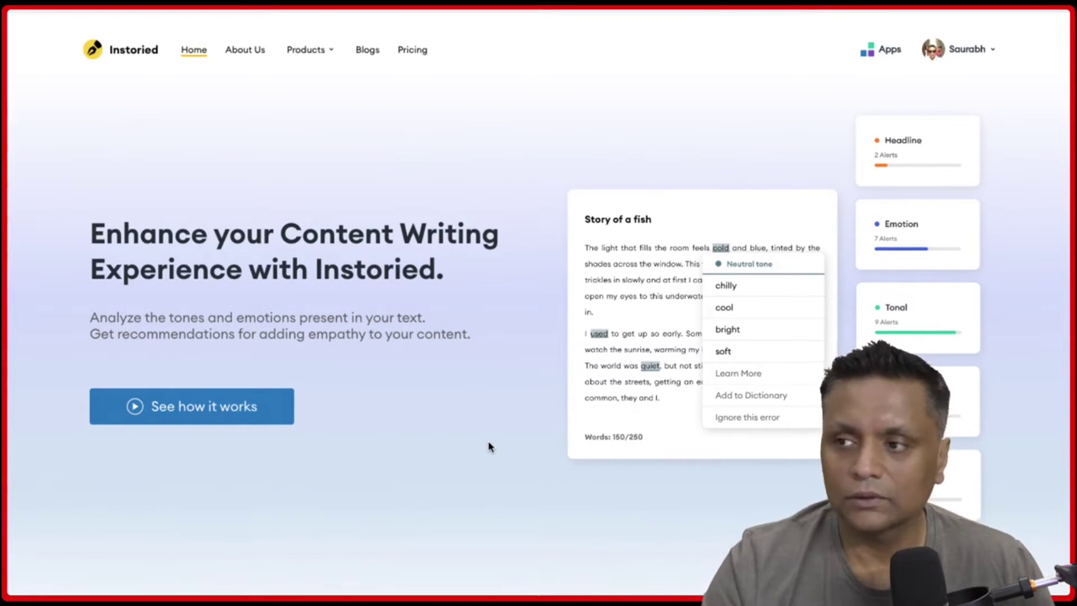
scroll(488, 446, "down", 1)
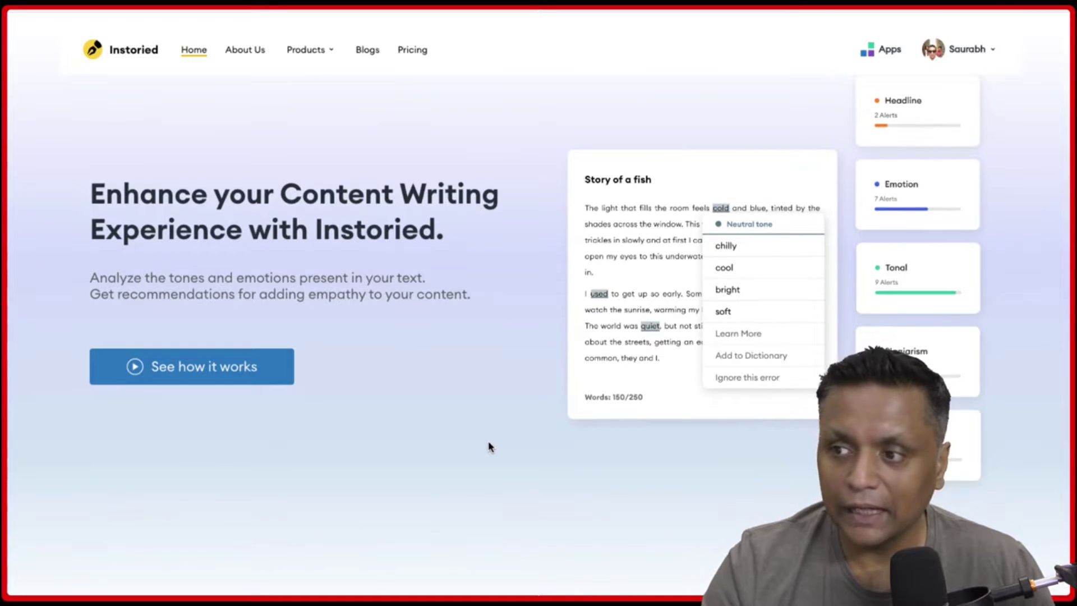
scroll(955, 146, "up", 1)
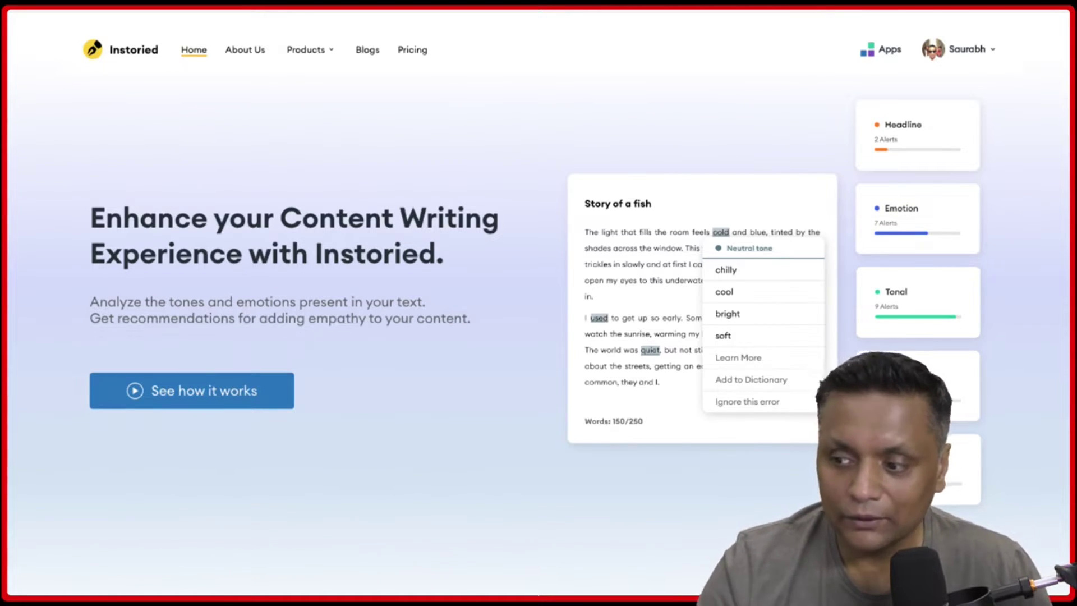
scroll(539, 303, "down", 10)
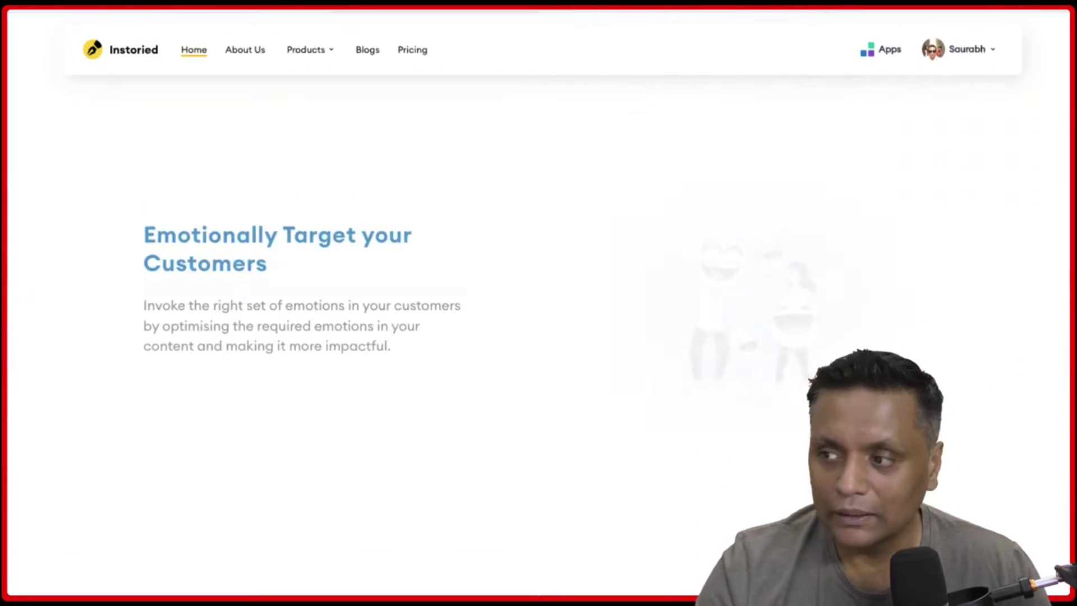
scroll(538, 303, "down", 5)
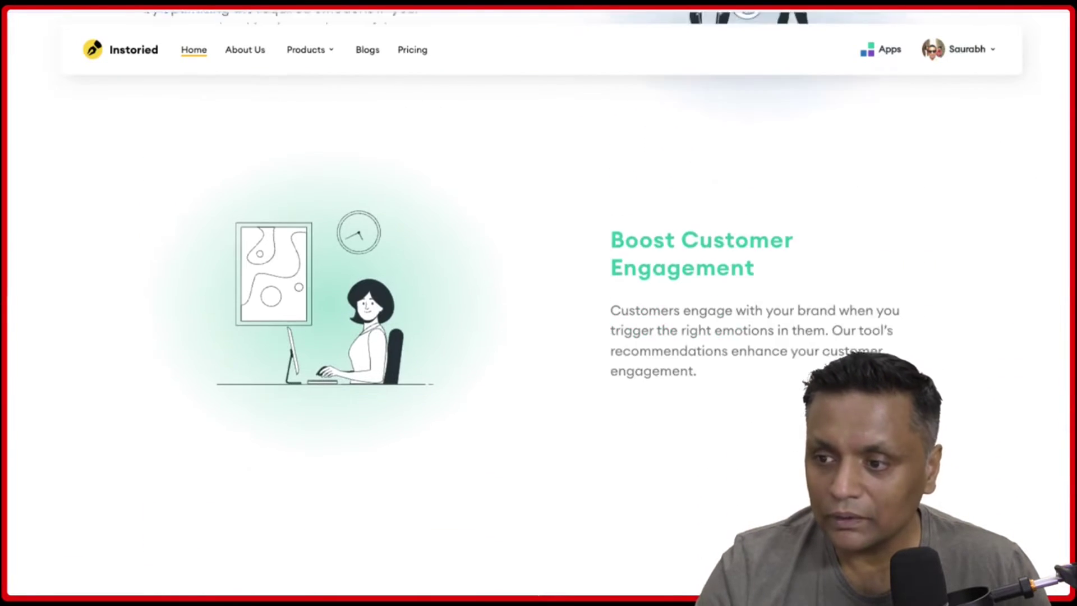
scroll(539, 303, "down", 4)
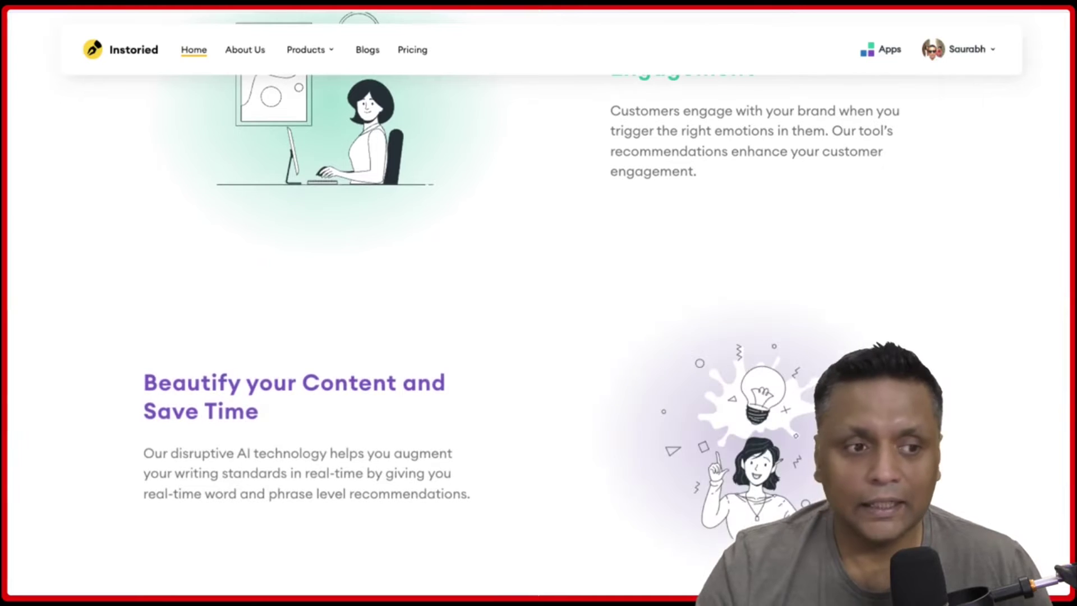
scroll(539, 303, "up", 2)
scroll(539, 303, "down", 2)
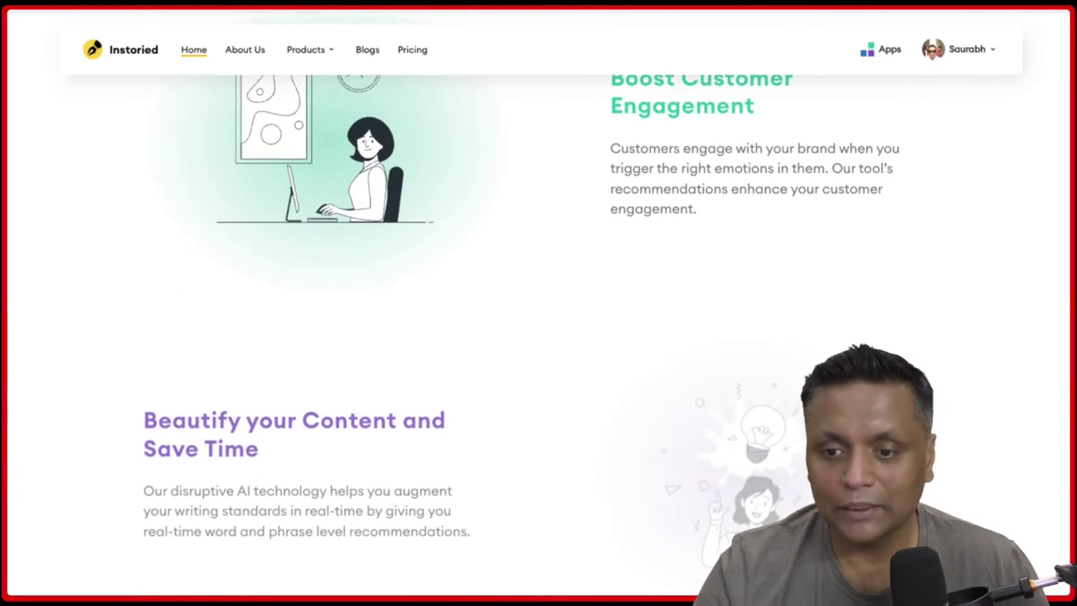
scroll(538, 303, "down", 5)
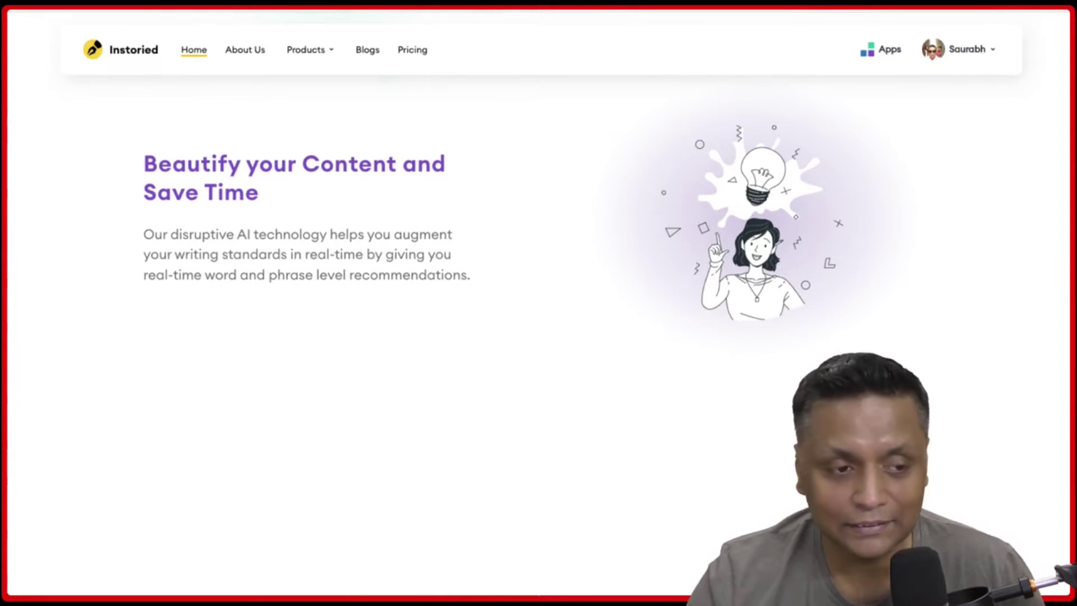
scroll(749, 452, "down", 8)
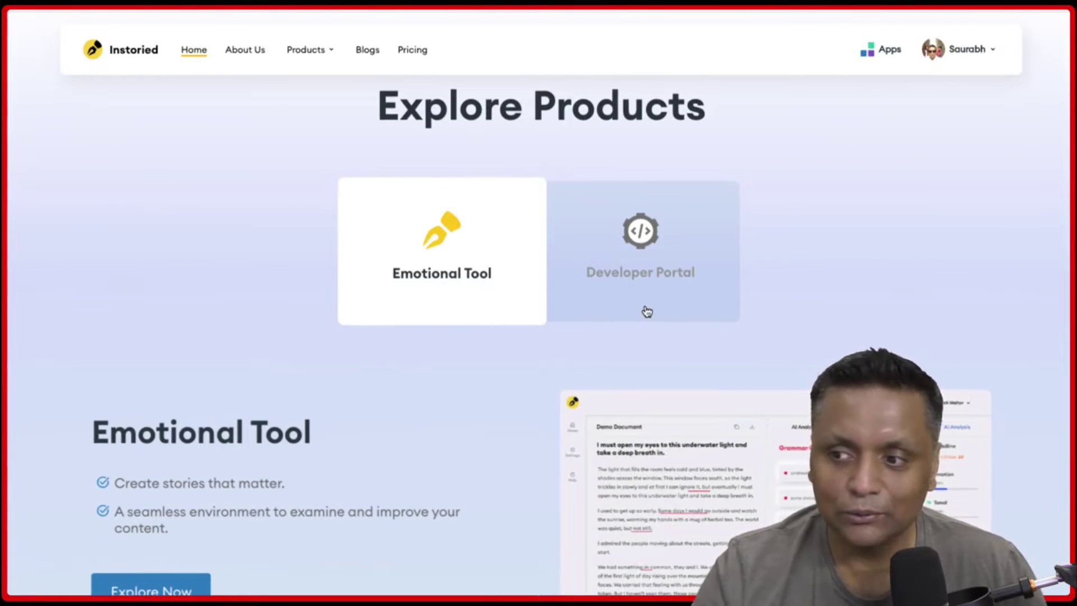
scroll(341, 427, "down", 3)
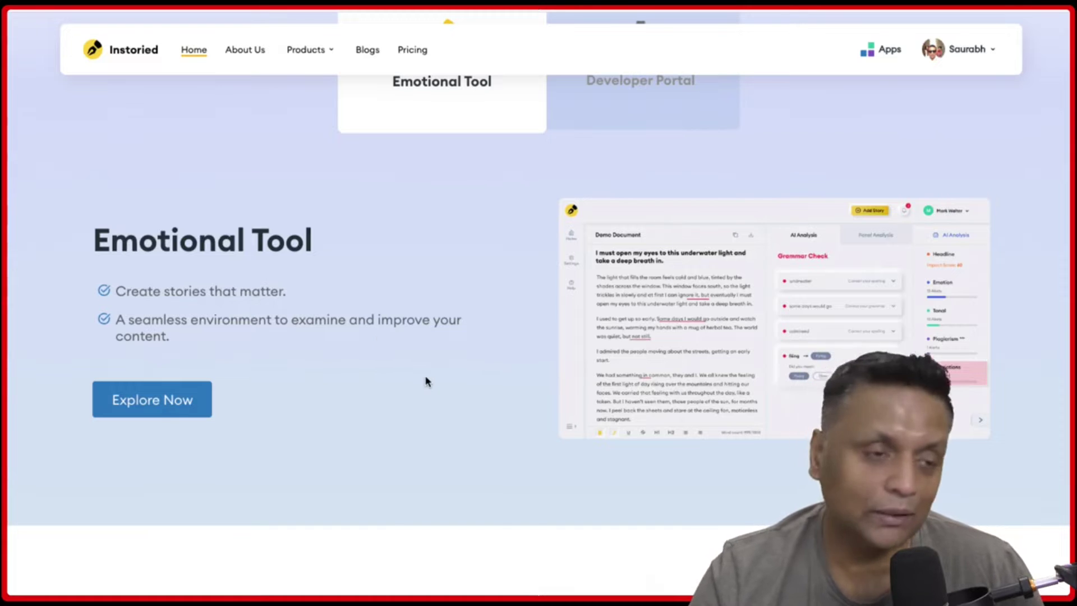
scroll(432, 385, "down", 8)
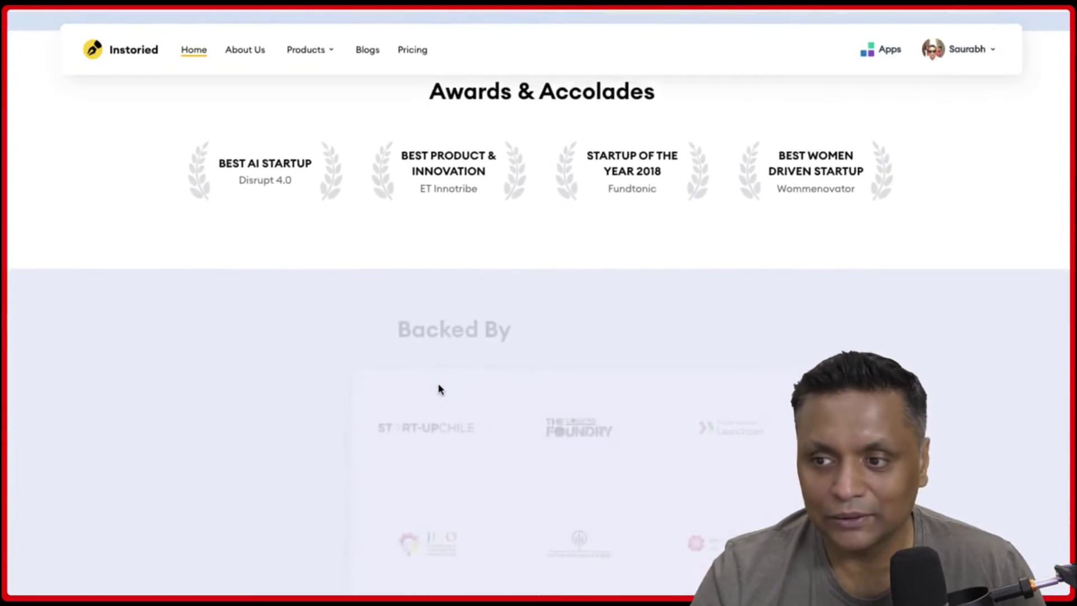
scroll(439, 388, "down", 10)
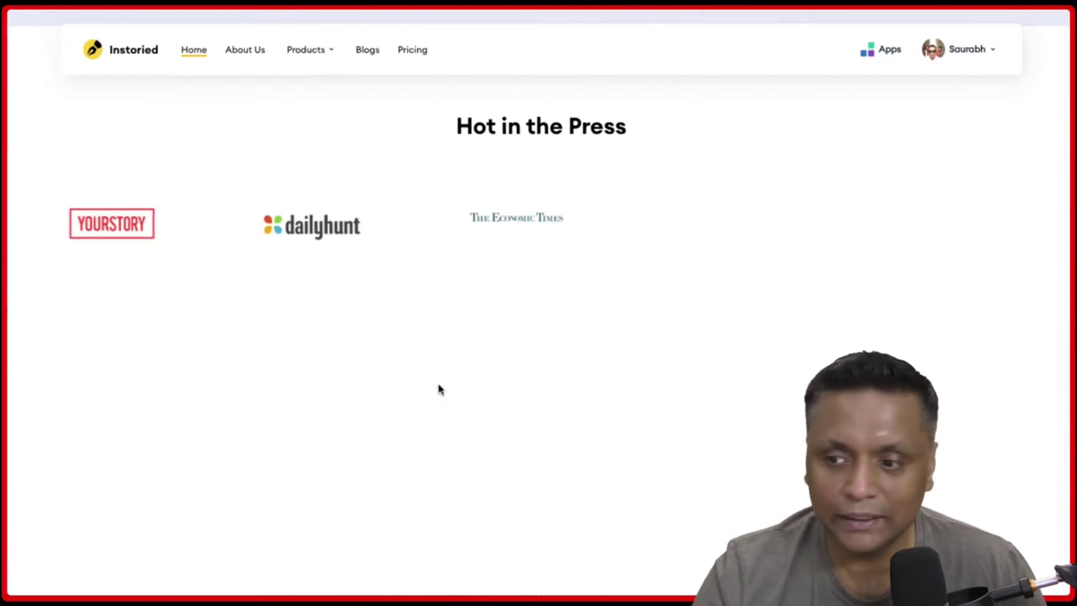
scroll(437, 387, "down", 2)
scroll(390, 338, "up", 7)
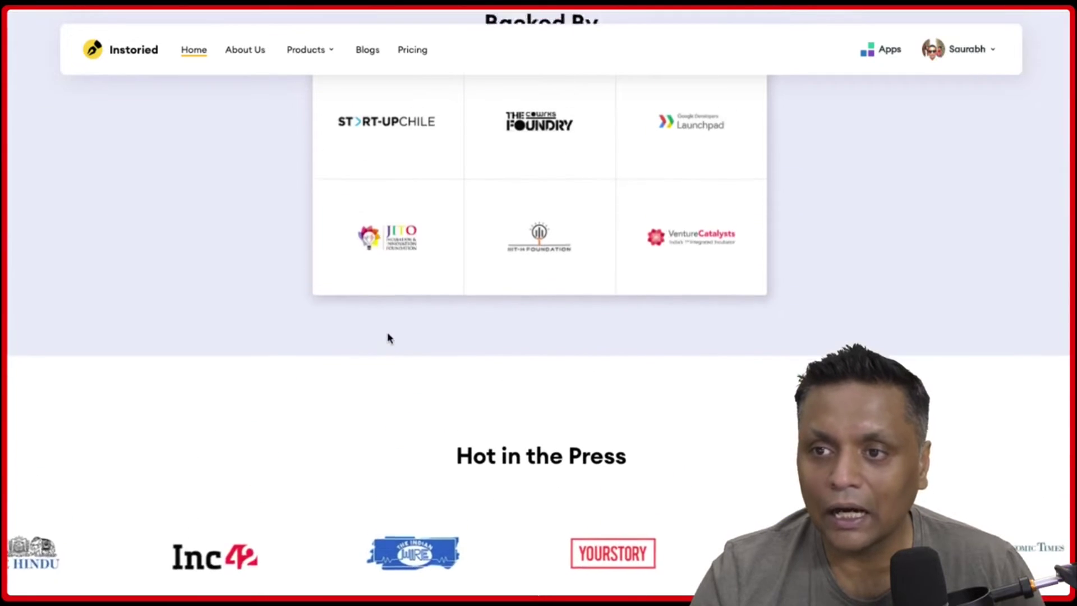
scroll(390, 339, "up", 15)
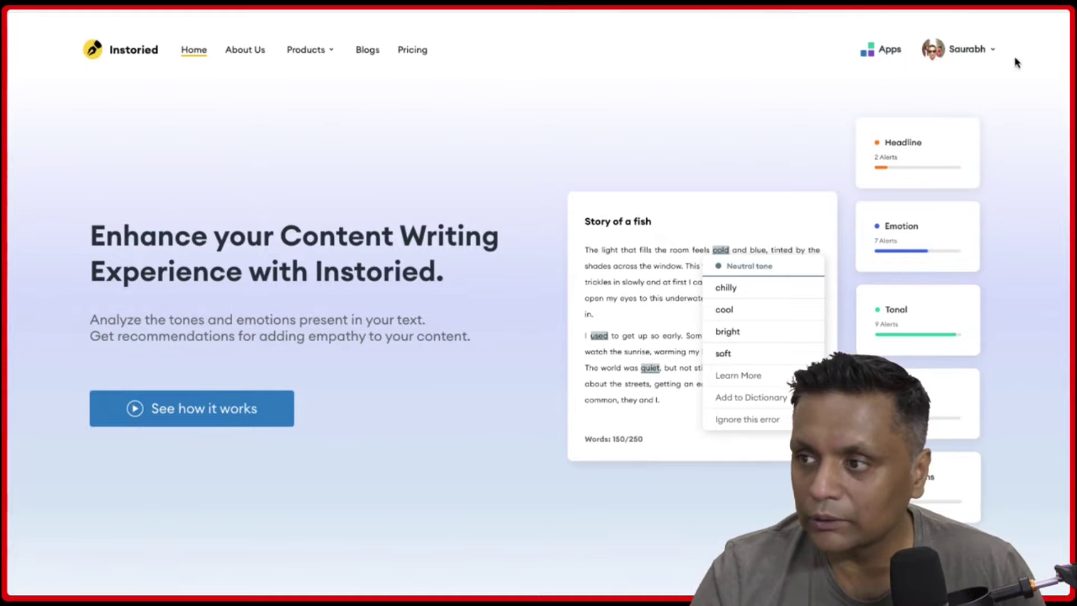
Step: Open Instoried's Emotional Tool app and start a new blank document
left_click(991, 56)
left_click(461, 109)
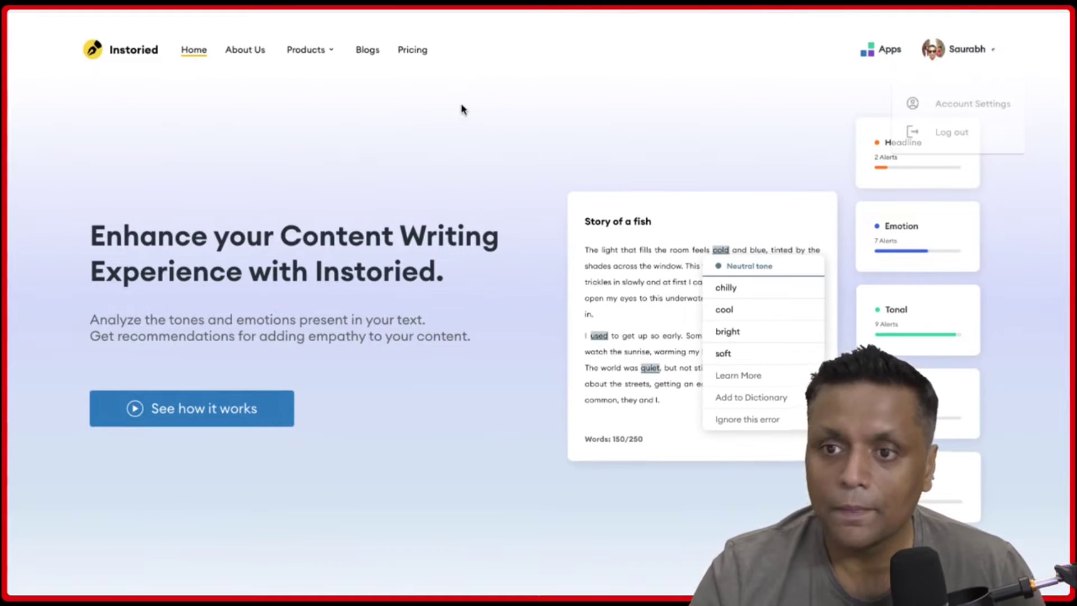
left_click(872, 58)
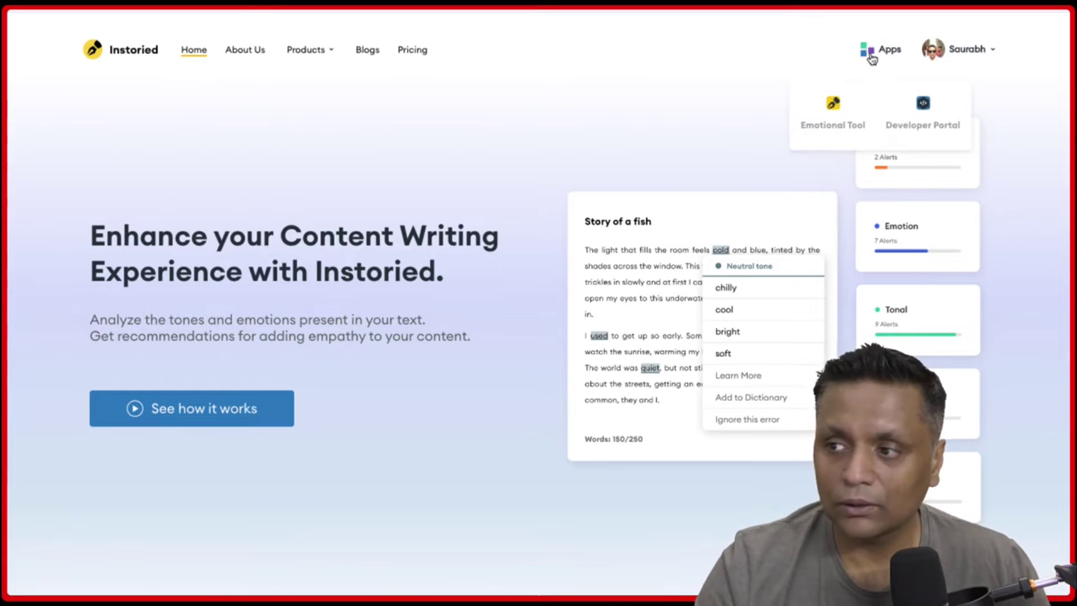
left_click(840, 121)
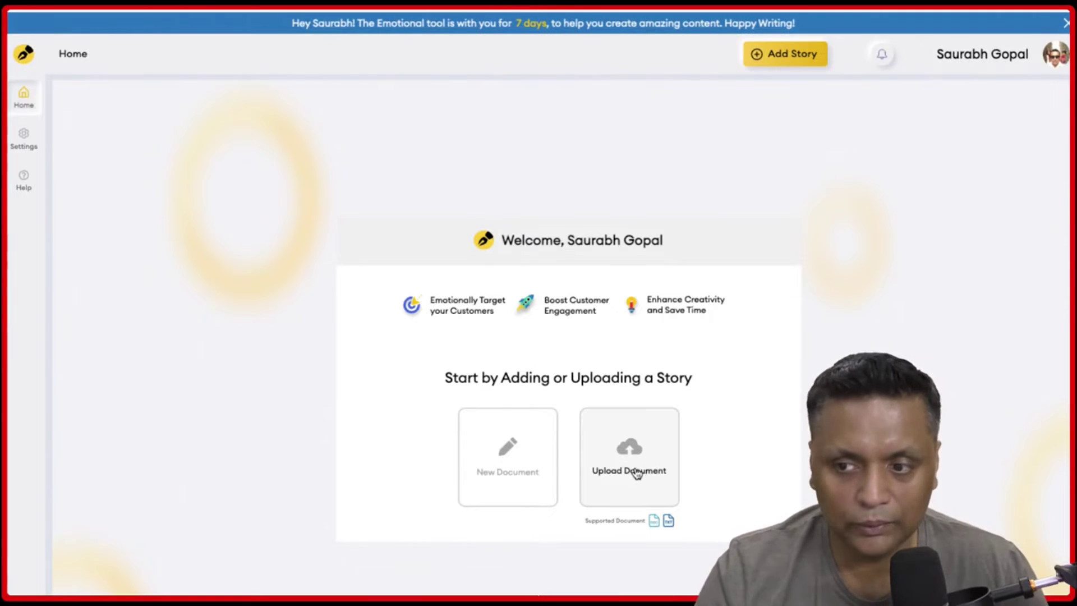
left_click(499, 453)
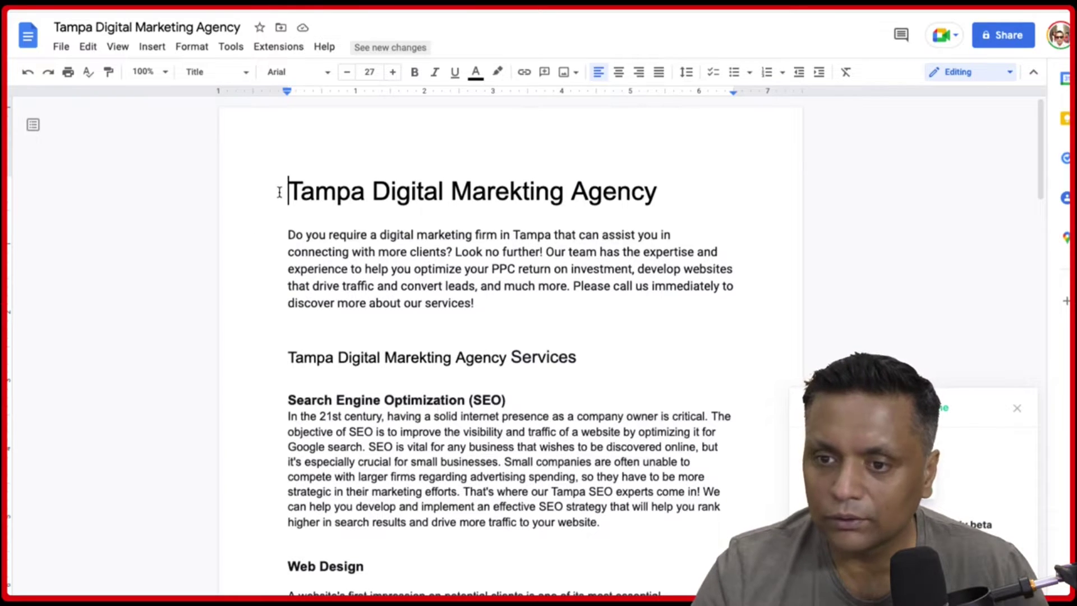
Step: Copy the title, introduction and Search Engine Optimization section from the Tampa Digital Marketing Agency Google Doc into the new Instoried document
left_click_drag(279, 193, 704, 558)
key("ctrl+c")
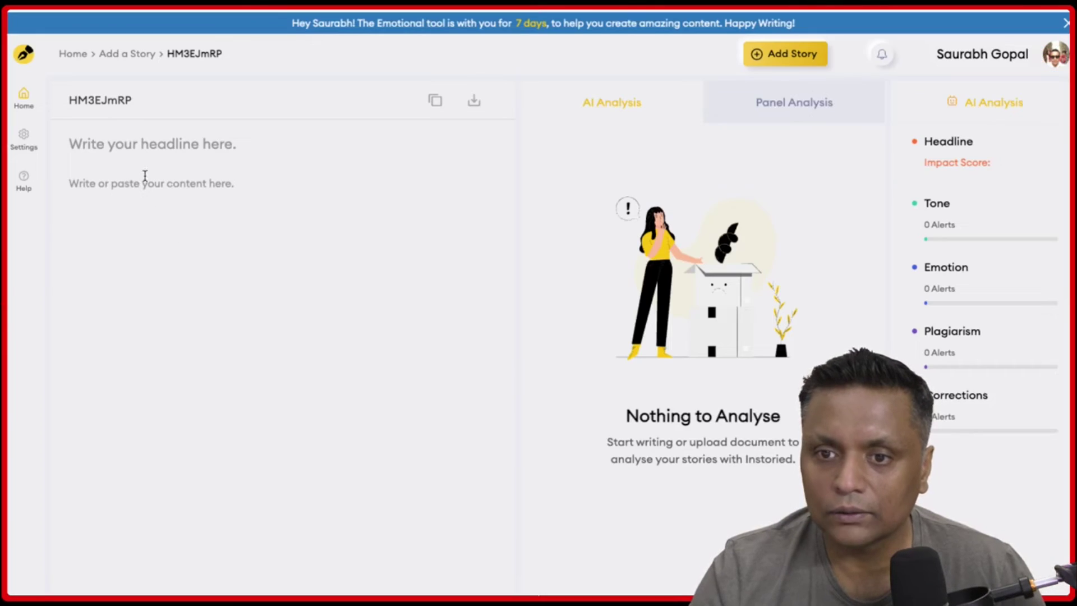
left_click(144, 144)
key("ctrl+v")
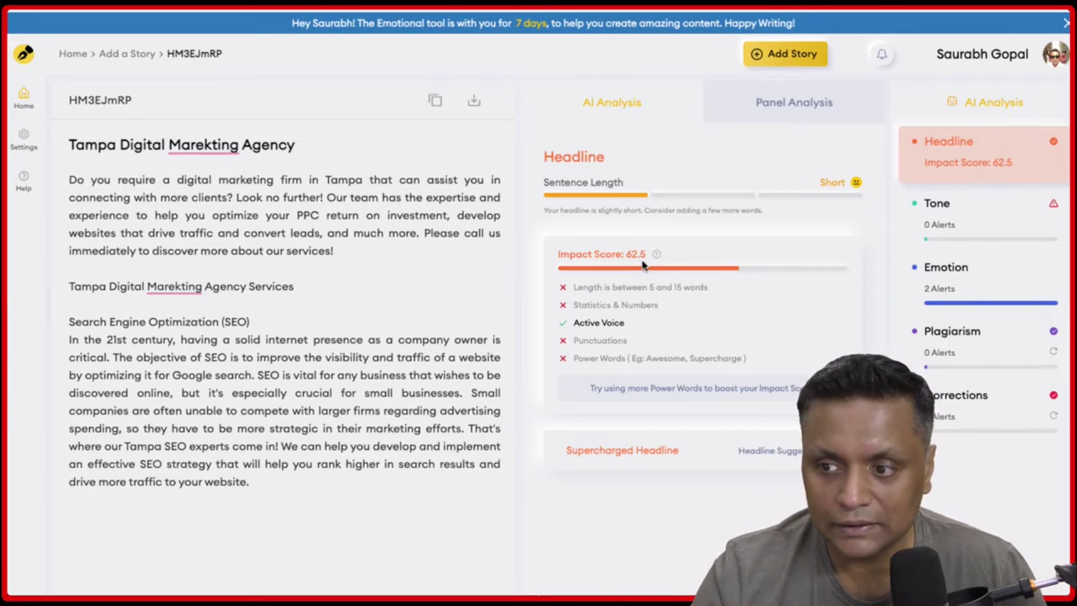
Step: Append a dash to the headline and generate a Supercharged Headline suggestion with the AI
left_click(307, 147)
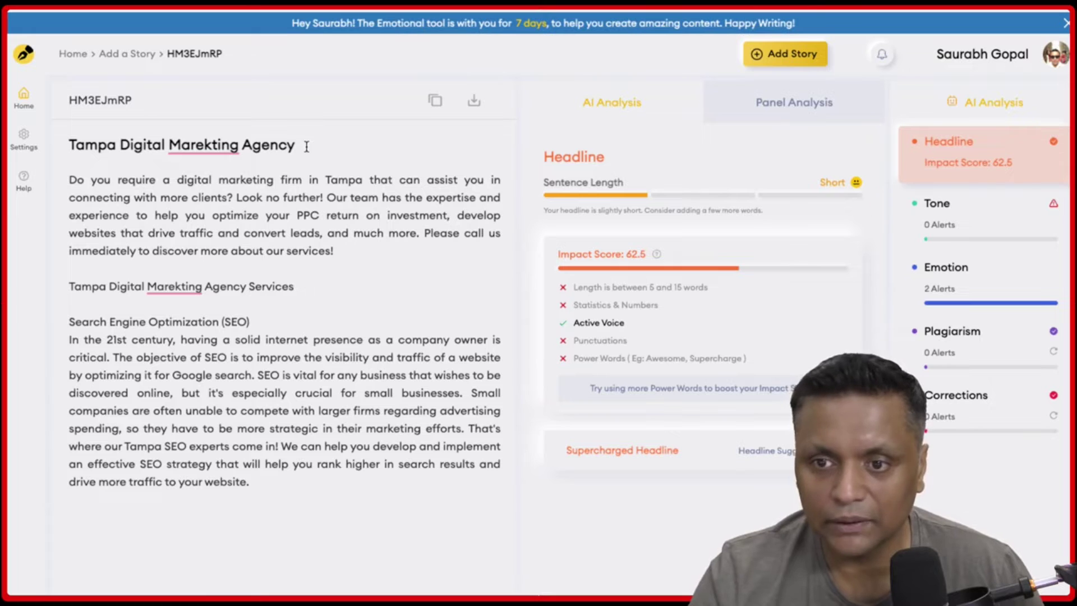
type("-")
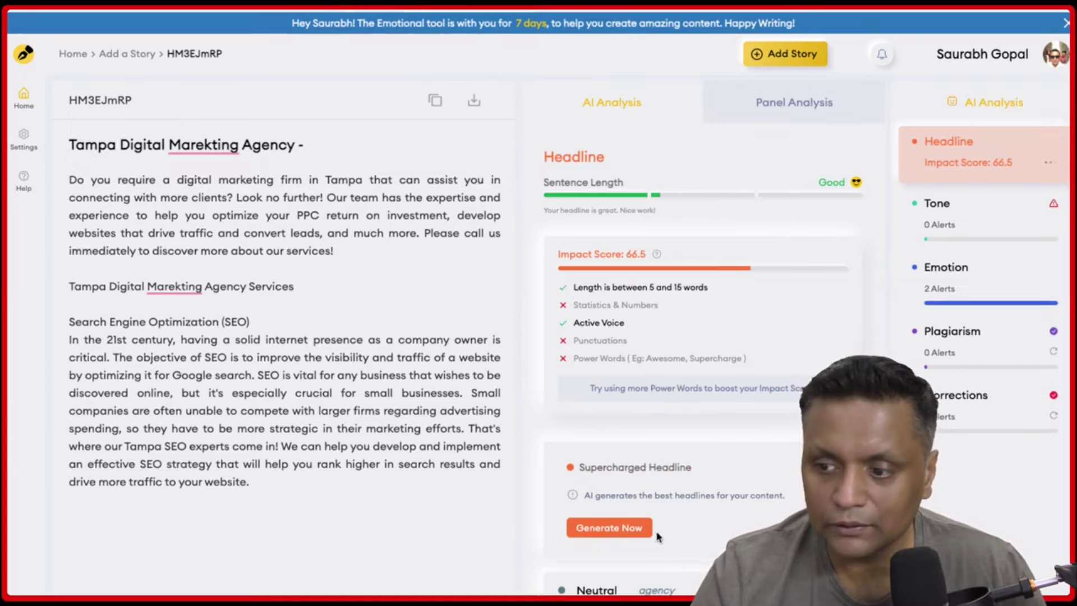
left_click(629, 530)
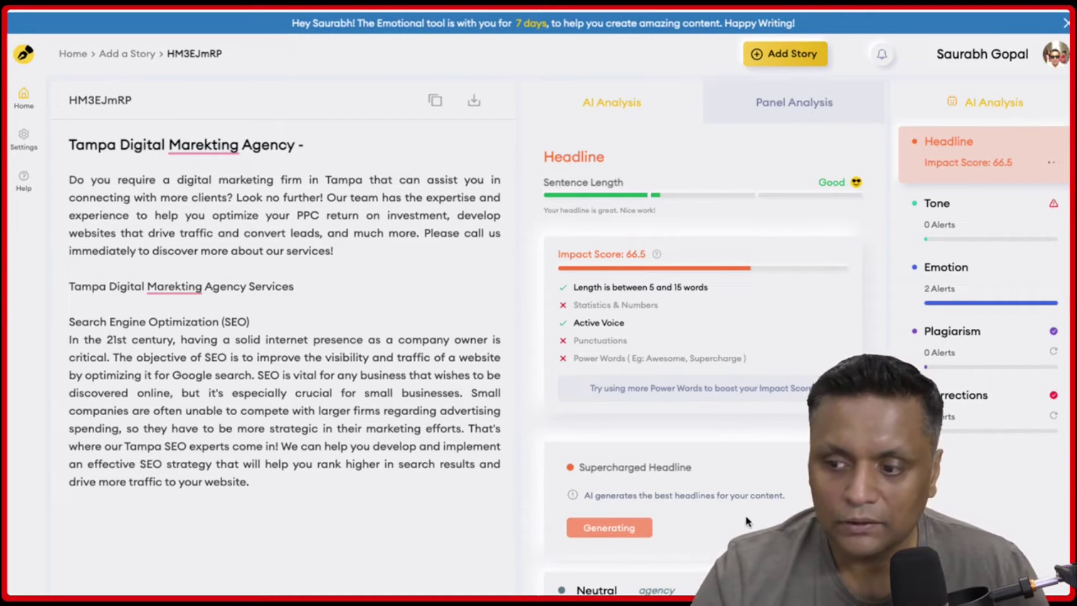
scroll(741, 519, "down", 1)
scroll(742, 524, "up", 1)
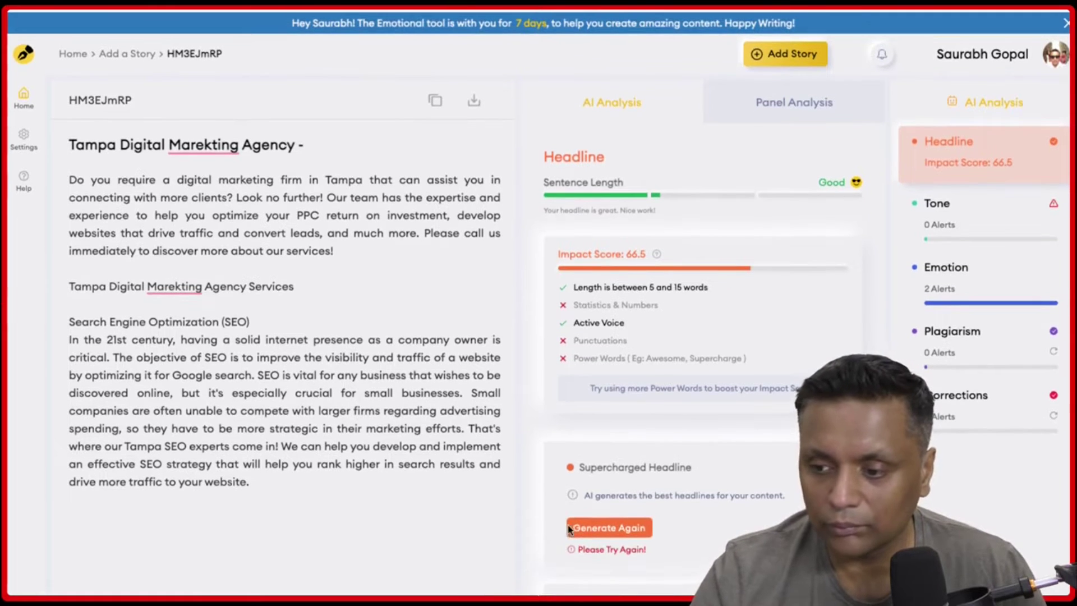
left_click(620, 530)
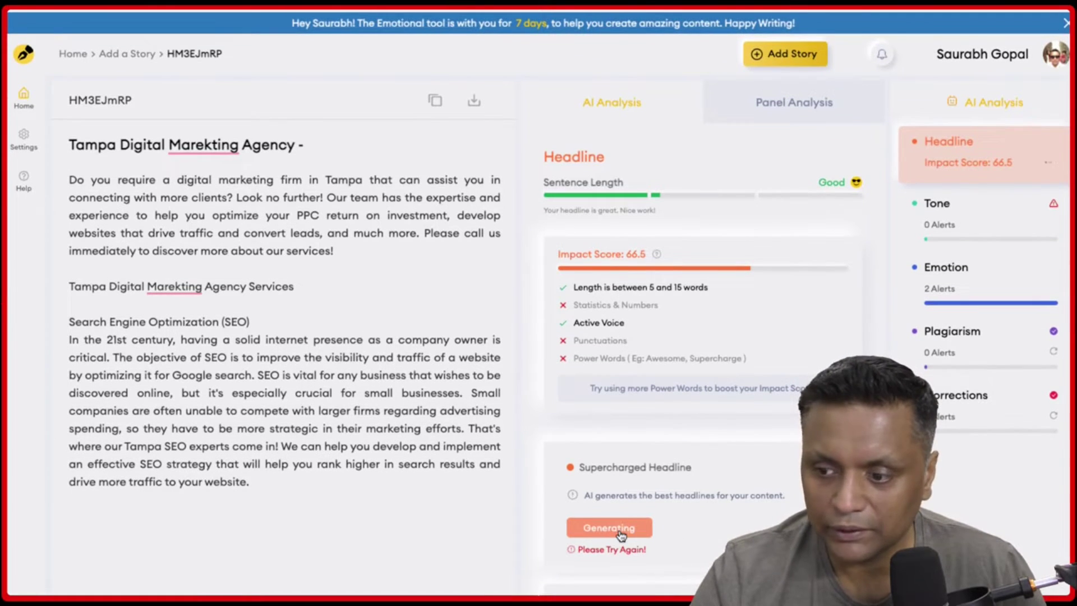
Step: Extend the headline after the dash with "your local partner"
left_click(338, 148)
type("o")
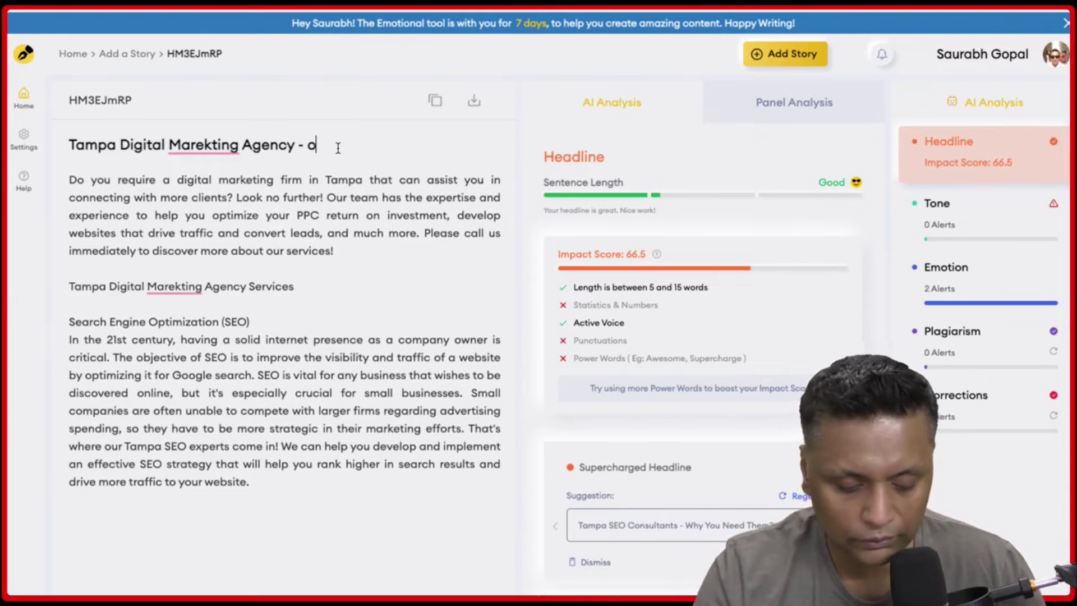
key("BackSpace")
type("your local partner")
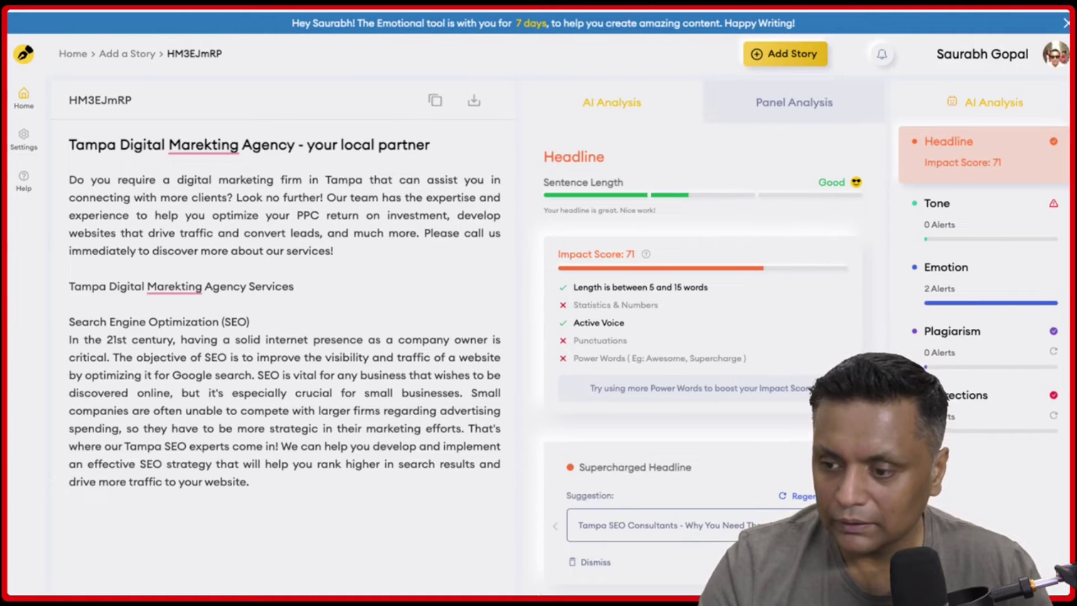
Step: Replace the headline with the suggested "Tampa SEO Consultants - Why You Need Them?"
left_click(712, 528)
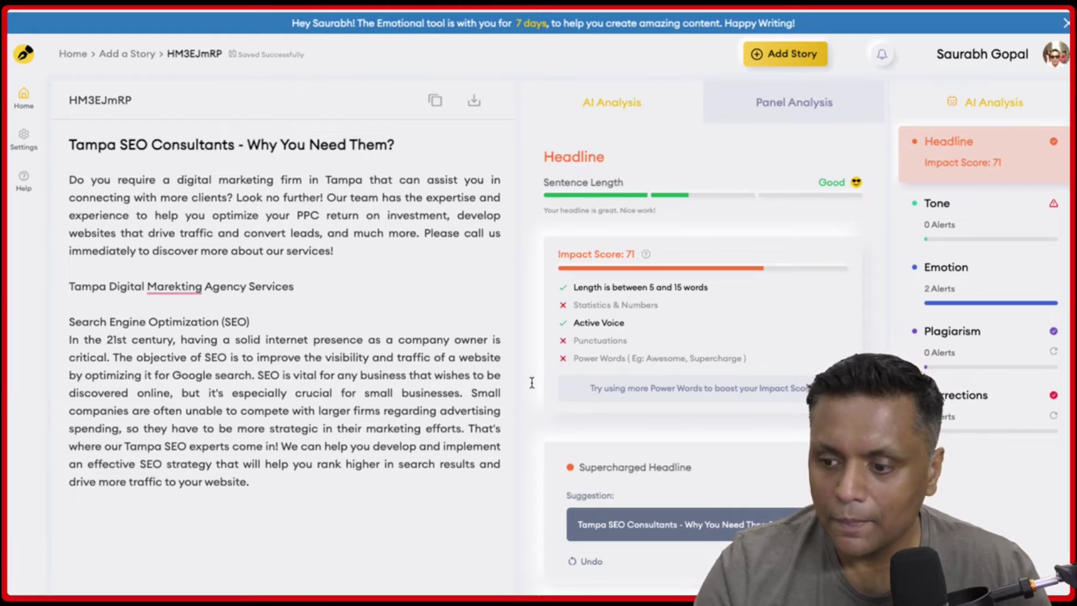
scroll(656, 459, "down", 1)
scroll(657, 459, "up", 1)
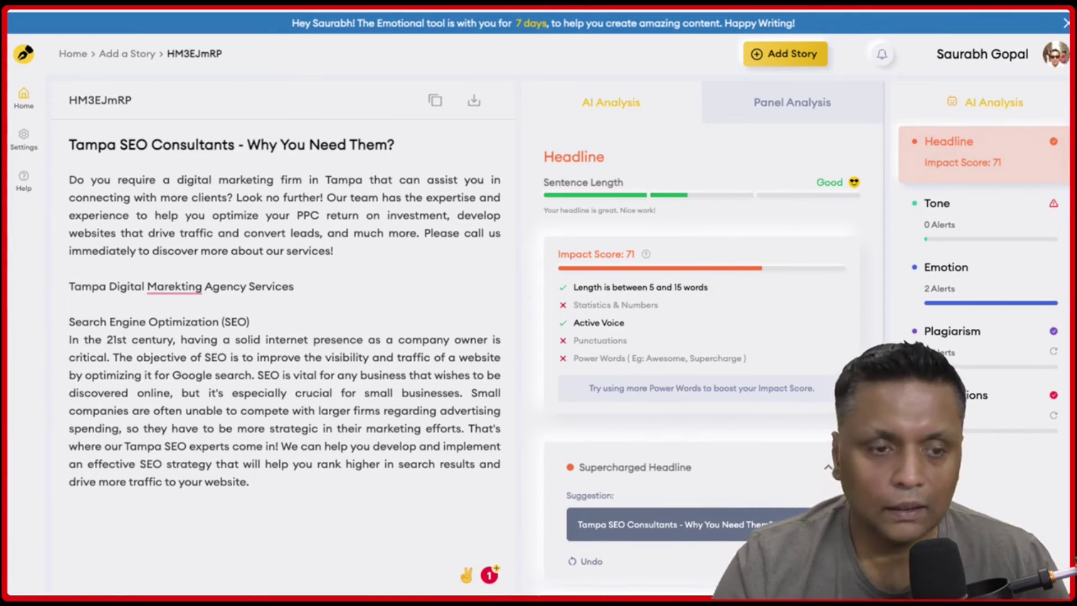
Step: Select the introductory paragraph, open the Tone analysis and reload its results
triple_click(180, 194)
left_click(980, 241)
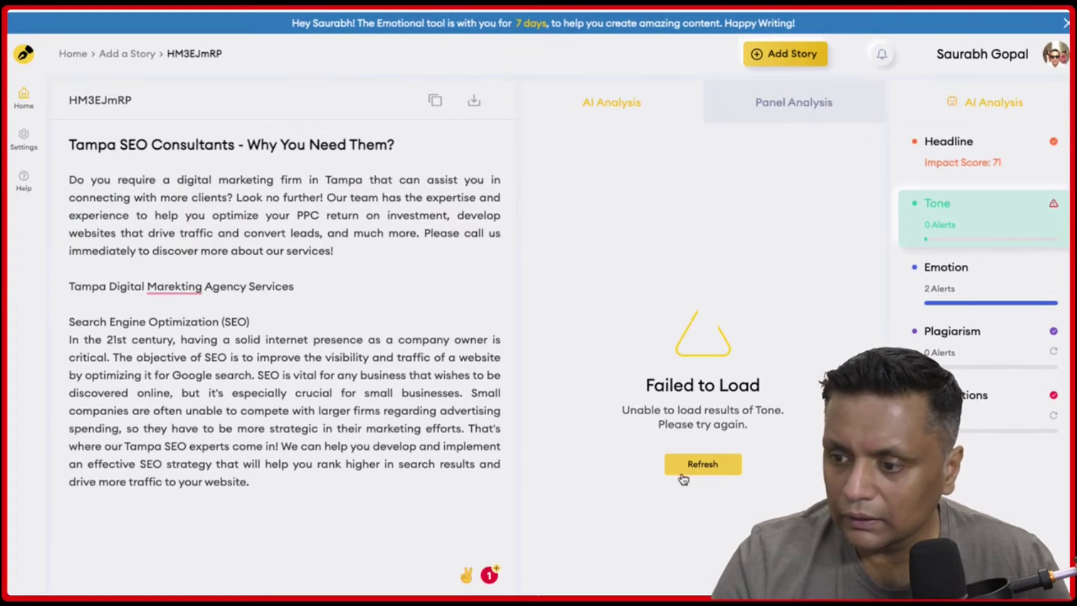
left_click(693, 468)
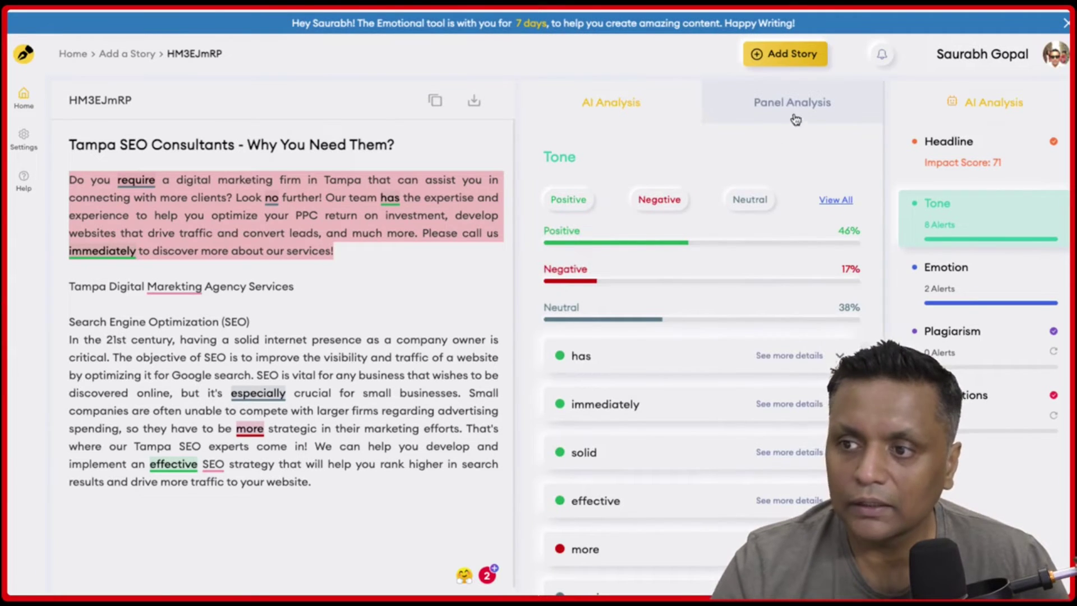
Step: View the Panel Analysis page, and return to the AI Analysis to examine the Tone breakdown
left_click(760, 108)
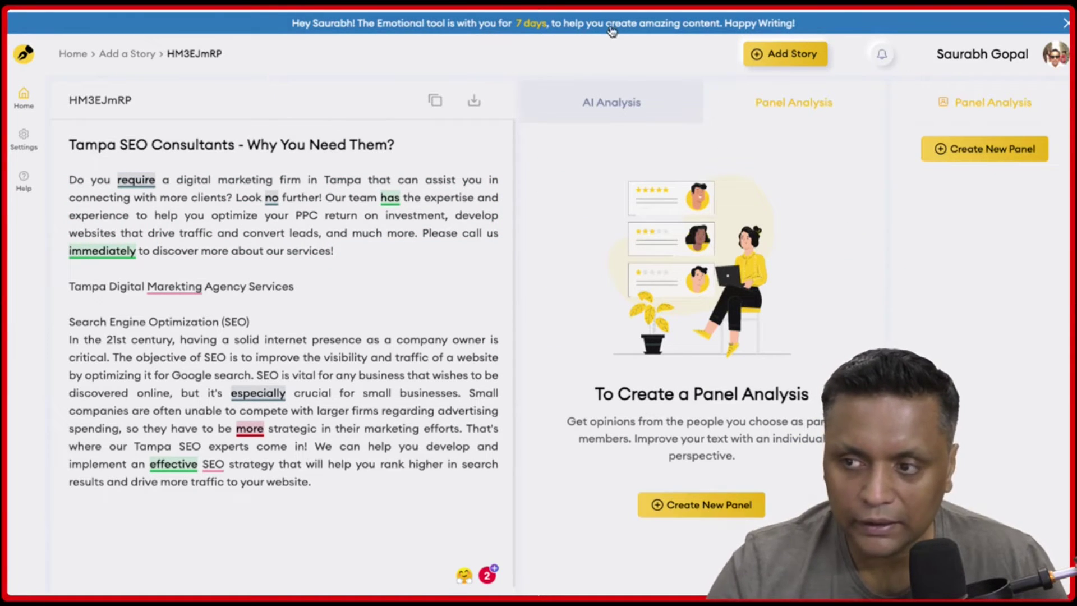
left_click(612, 101)
scroll(627, 349, "down", 1)
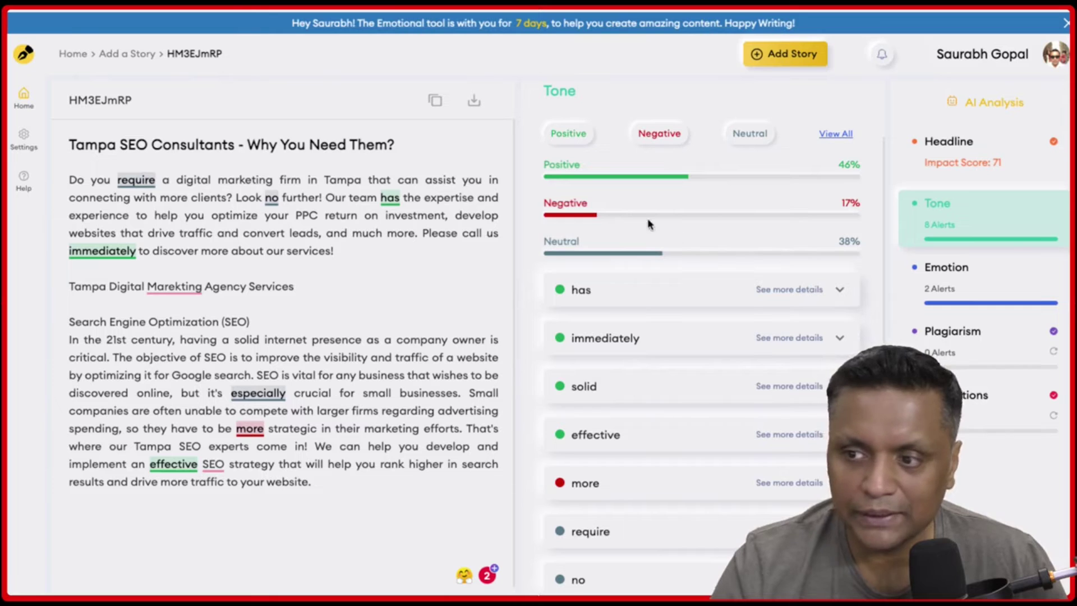
Step: Replace the word "has" in the introductory paragraph with the AI suggestion "provides"
left_click(813, 291)
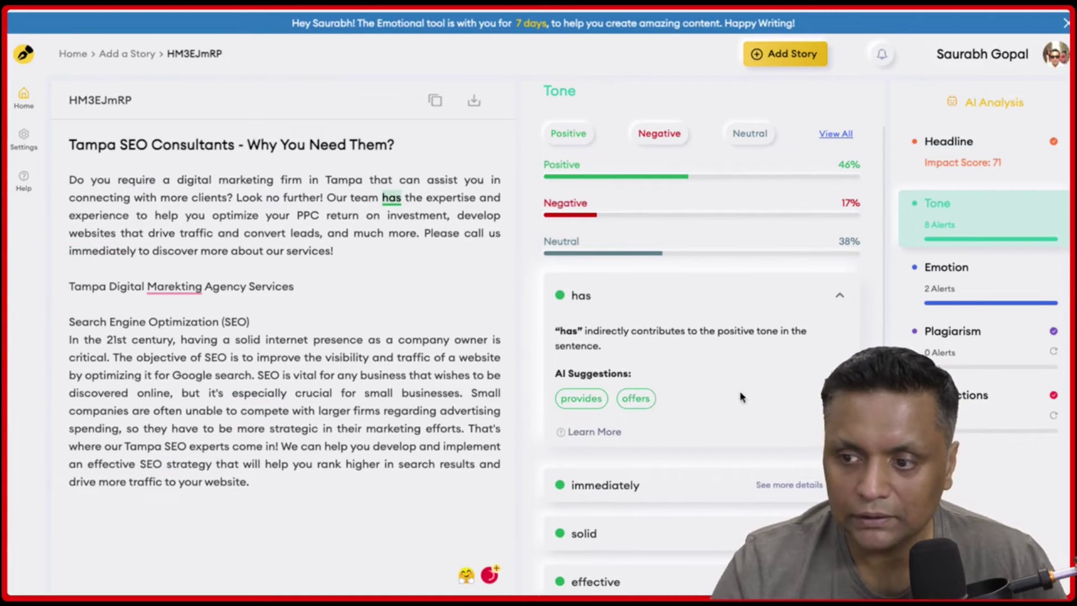
left_click(588, 404)
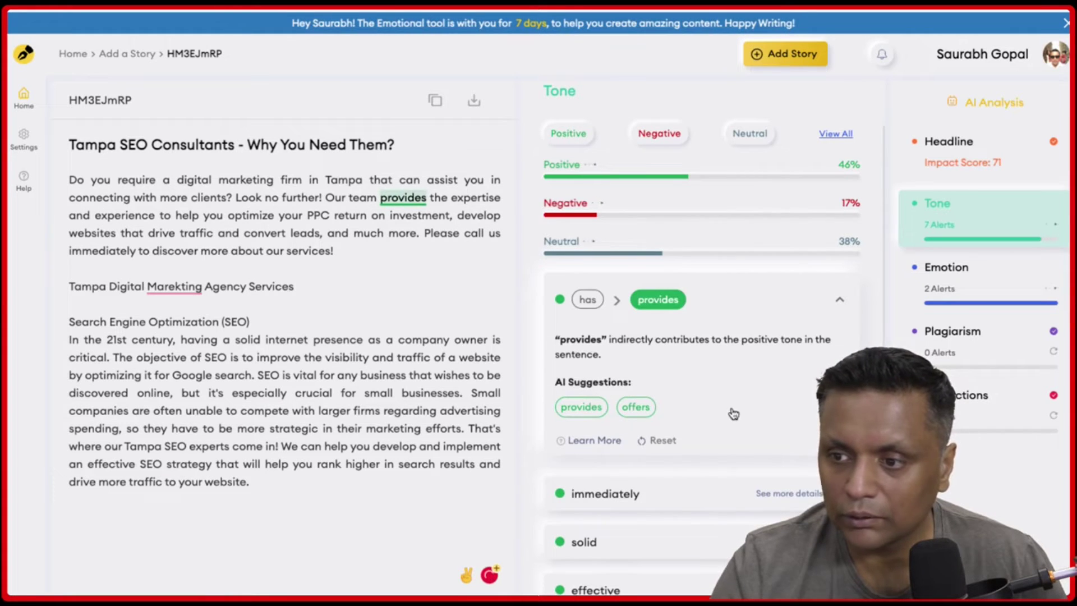
scroll(712, 424, "down", 3)
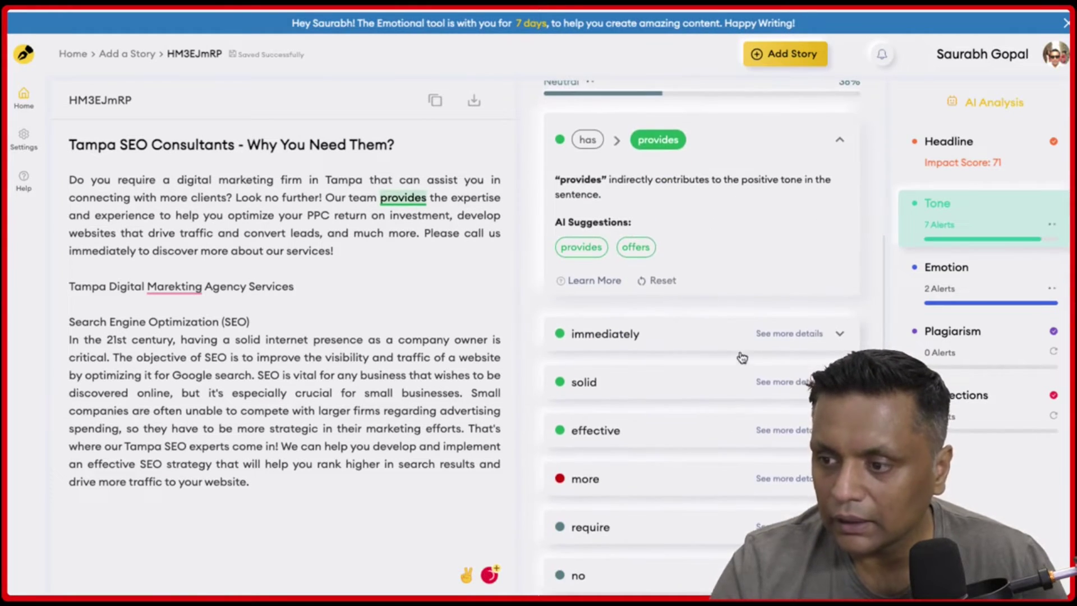
Step: Replace "immediately" with the synonym "at once" and "solid" with the suggested "strong"
left_click(707, 342)
left_click(704, 289)
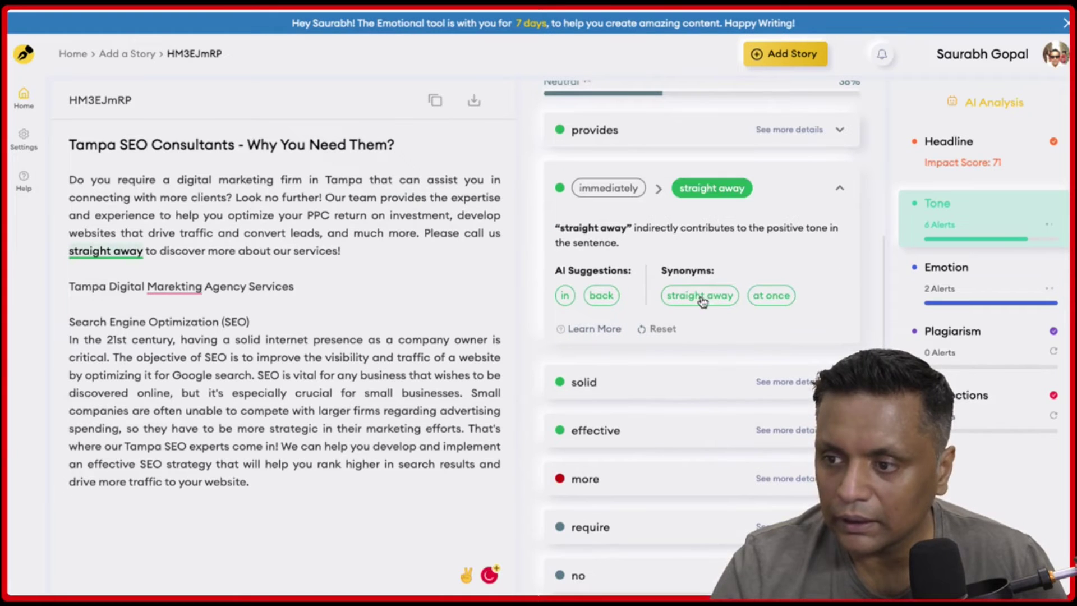
left_click(771, 295)
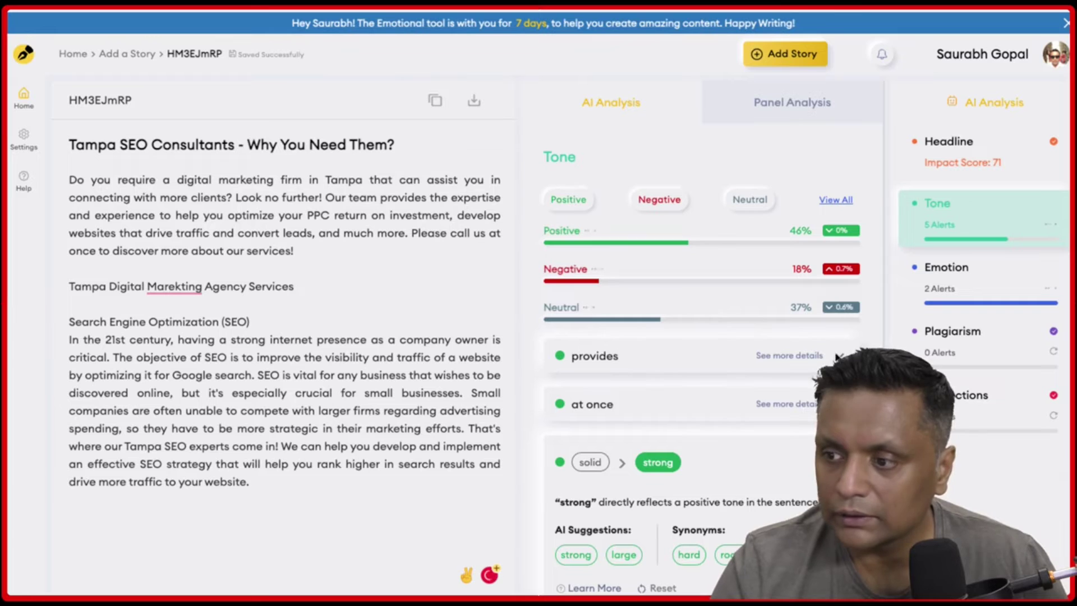
Step: Review the details for "provides" and the updated Tone percentages and flagged words
left_click(673, 357)
left_click(832, 365)
scroll(832, 365, "down", 1)
scroll(817, 360, "down", 2)
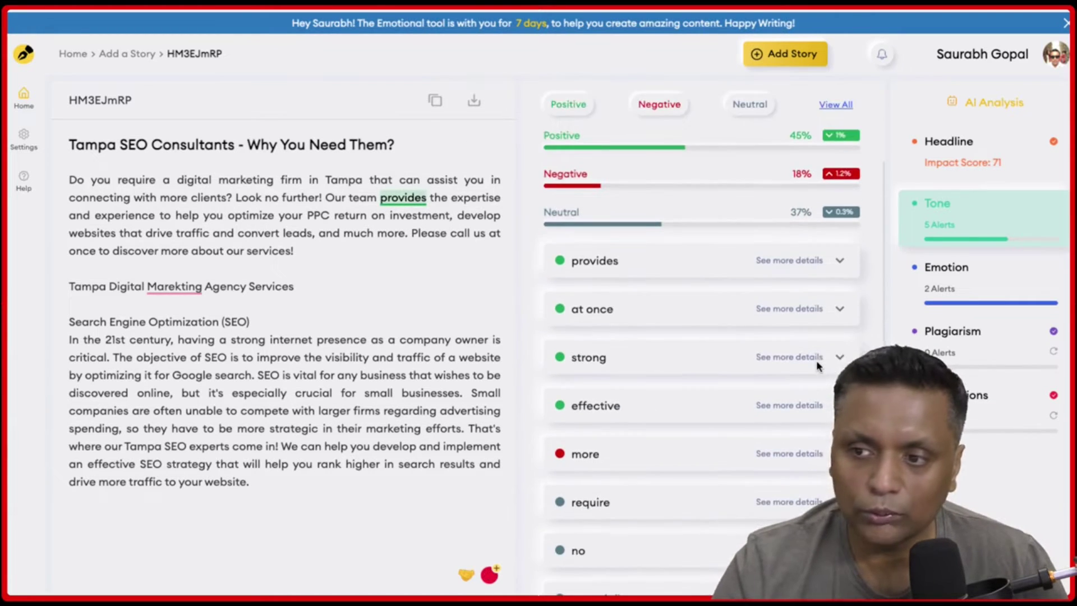
scroll(816, 360, "up", 3)
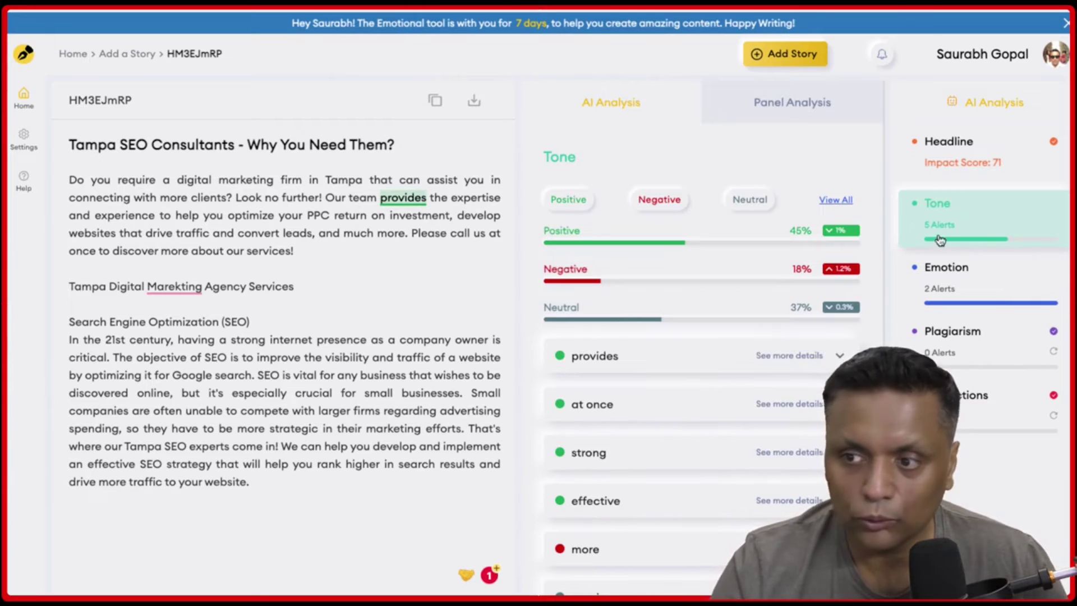
Step: Examine the article's Emotion analysis for Joy, Anger, Fear, Sadness and Surprise
left_click(952, 294)
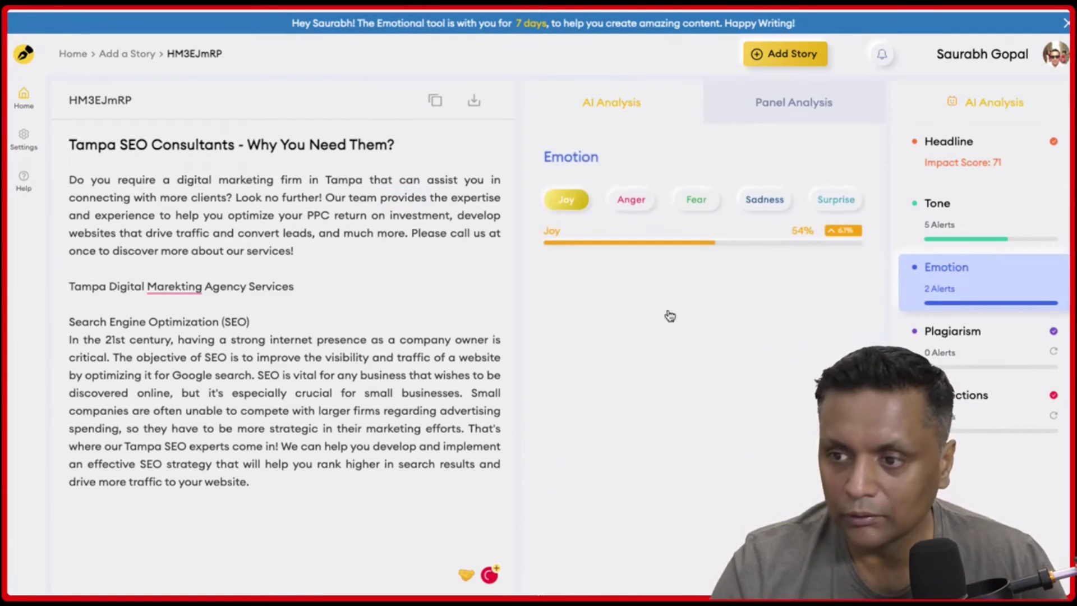
left_click(640, 207)
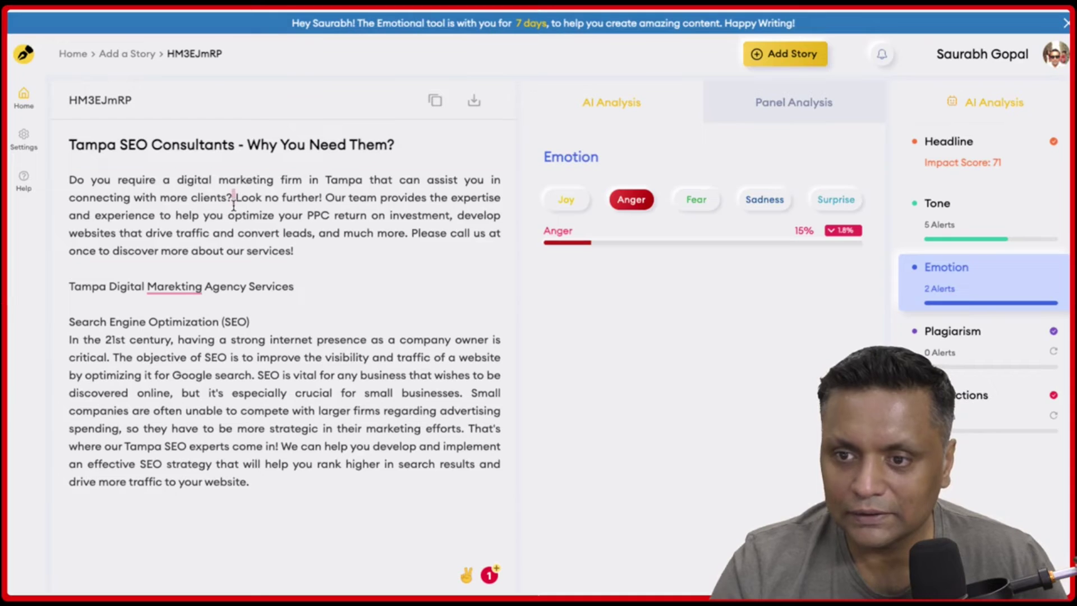
left_click(634, 199)
left_click(697, 201)
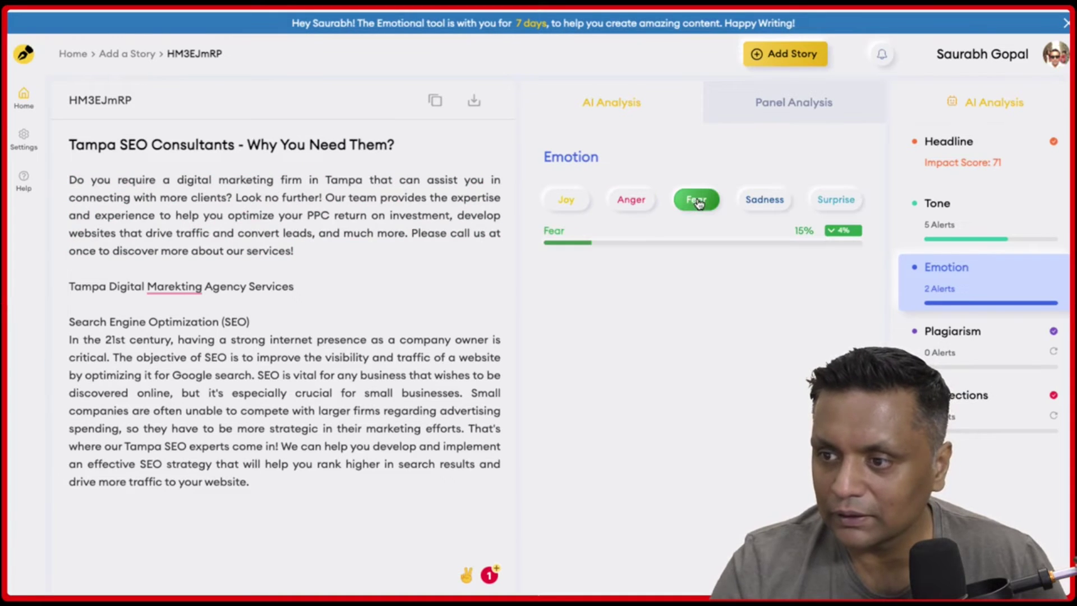
left_click(784, 203)
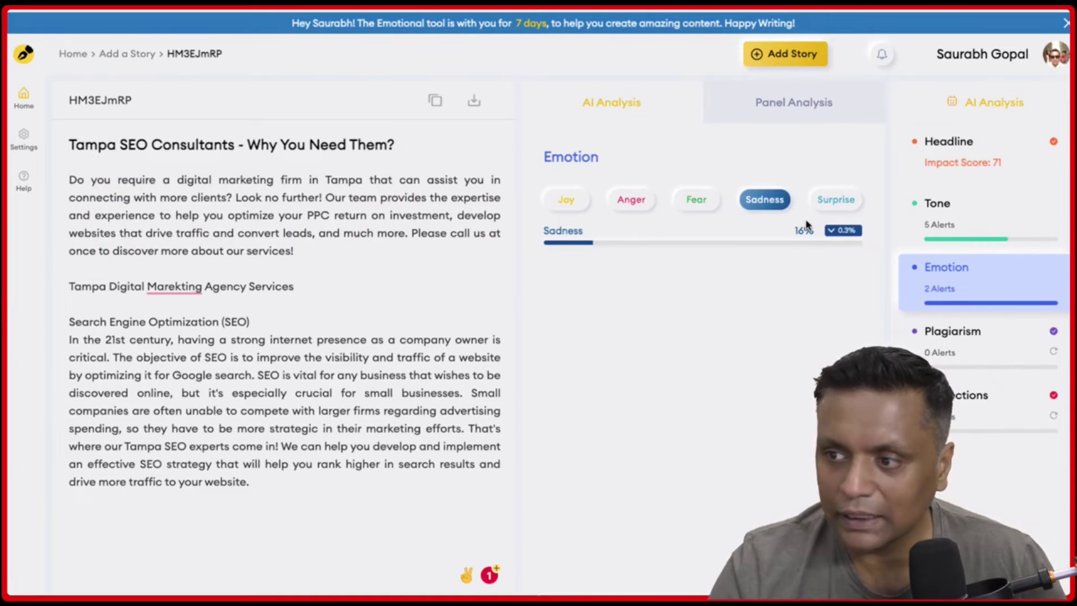
left_click(836, 201)
left_click(567, 202)
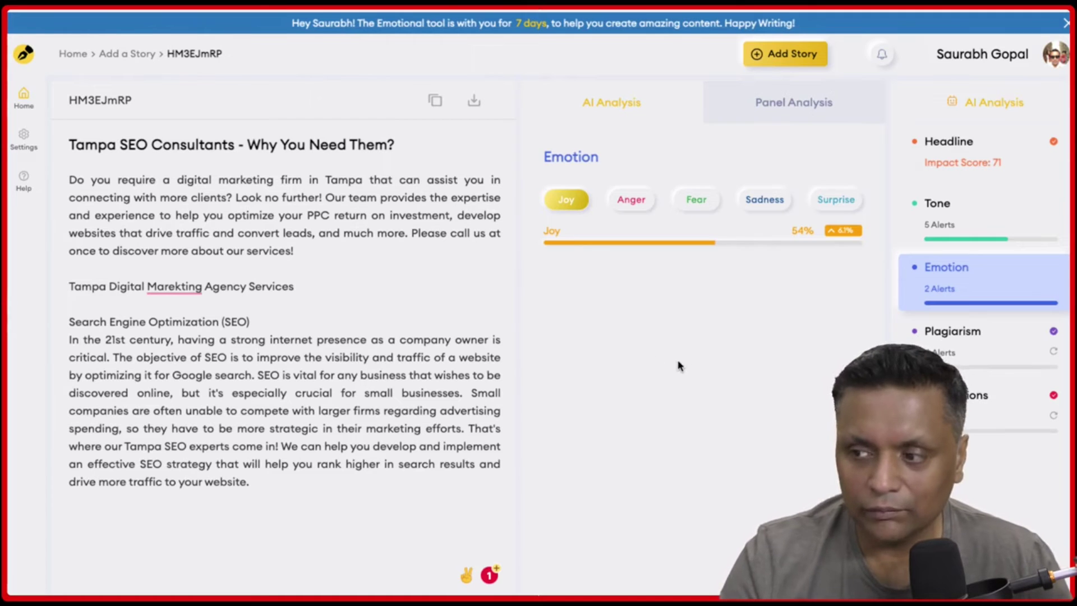
Step: Run the plagiarism check on the article and retry loading its results
left_click(948, 354)
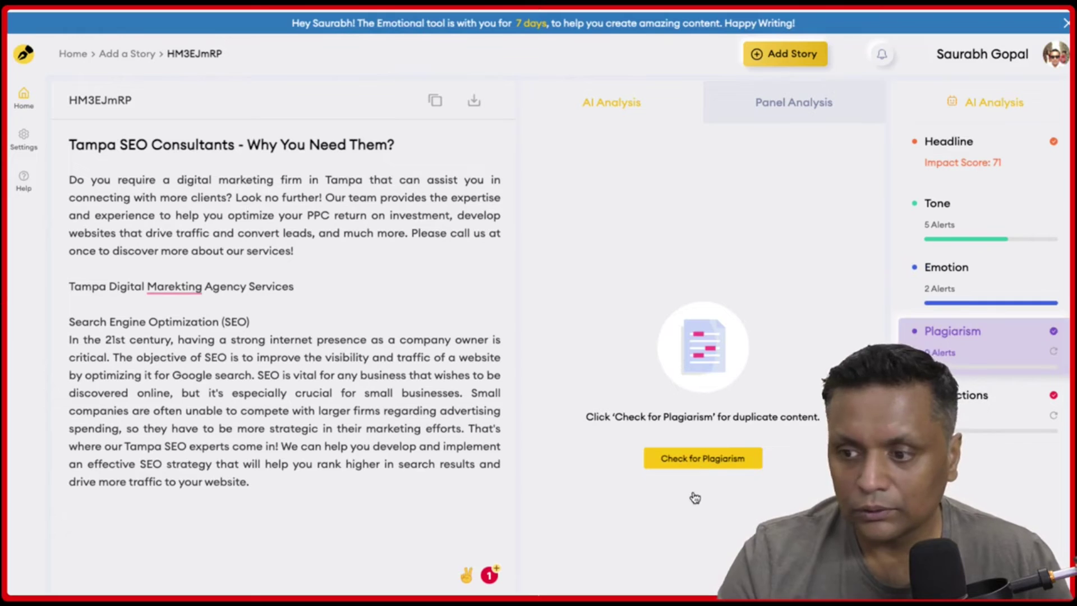
left_click(693, 460)
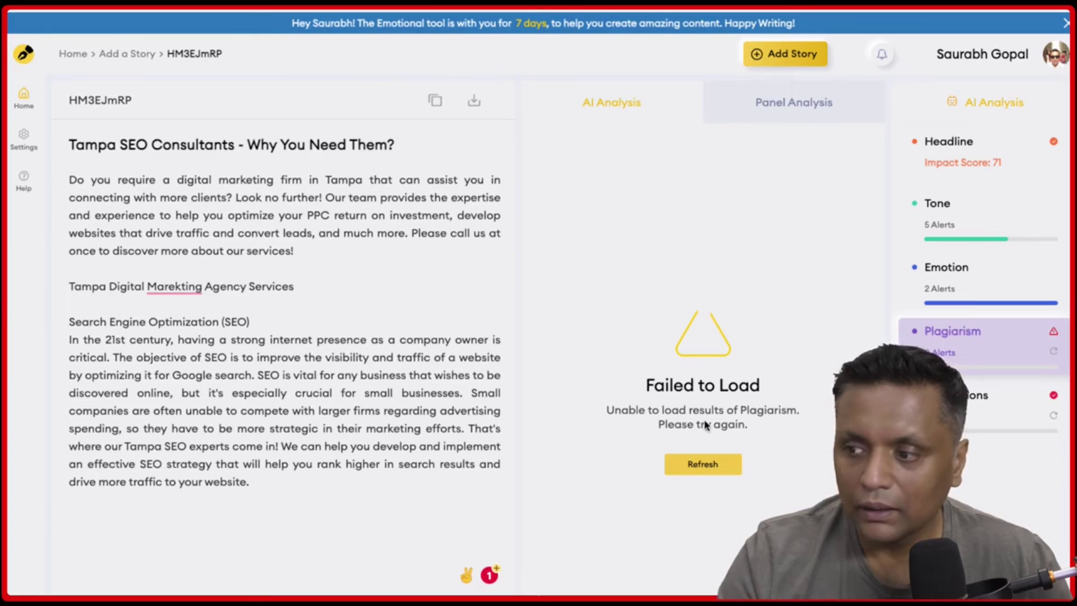
left_click(710, 465)
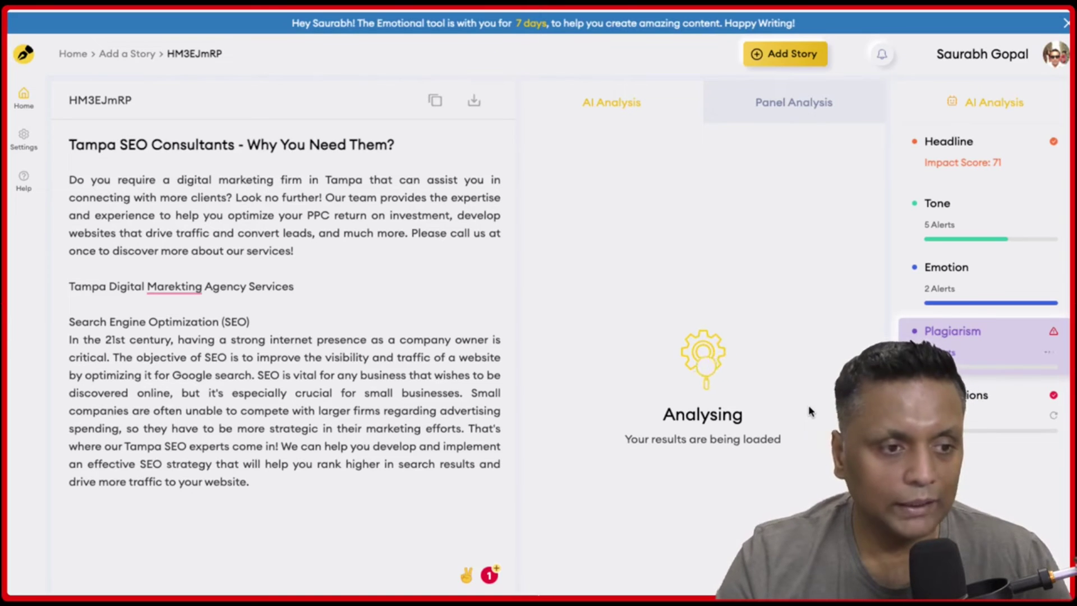
Step: Check the article for corrections, apply the suggested replacement for the flagged "!" and refresh the results
left_click(936, 409)
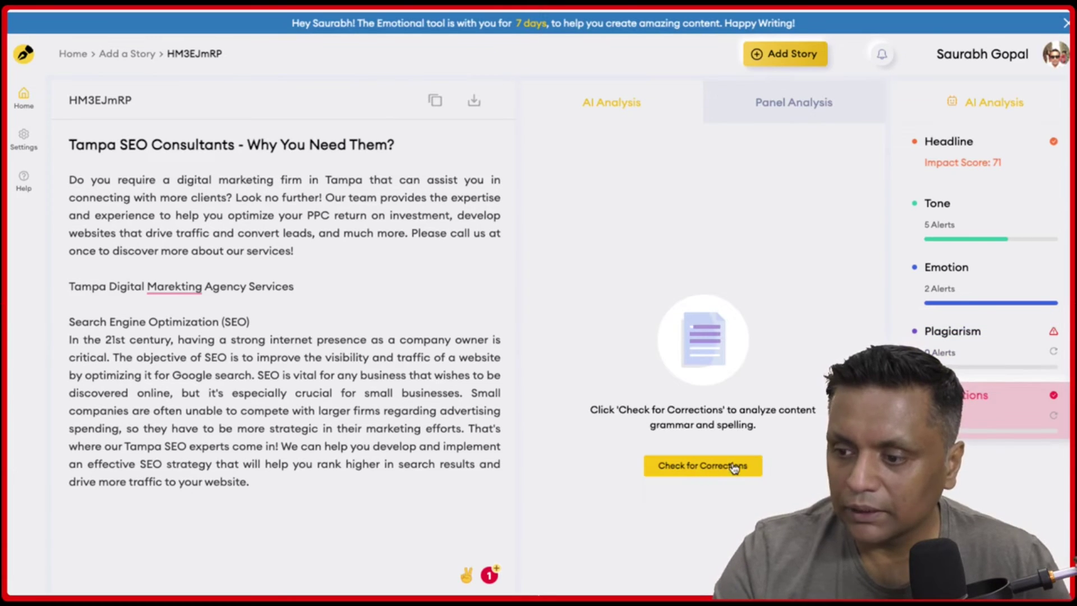
left_click(703, 466)
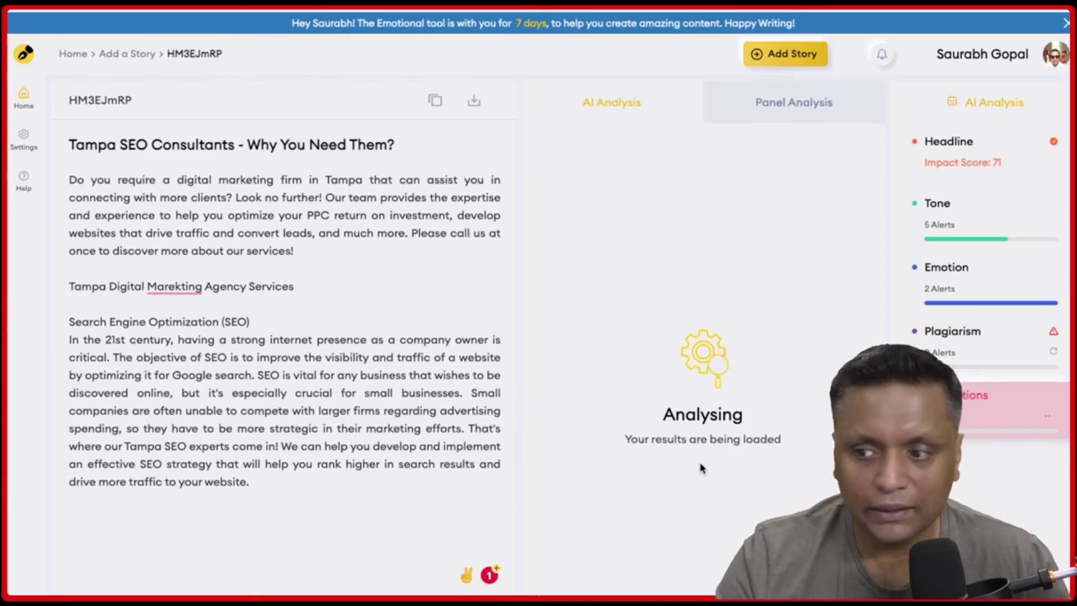
left_click(650, 231)
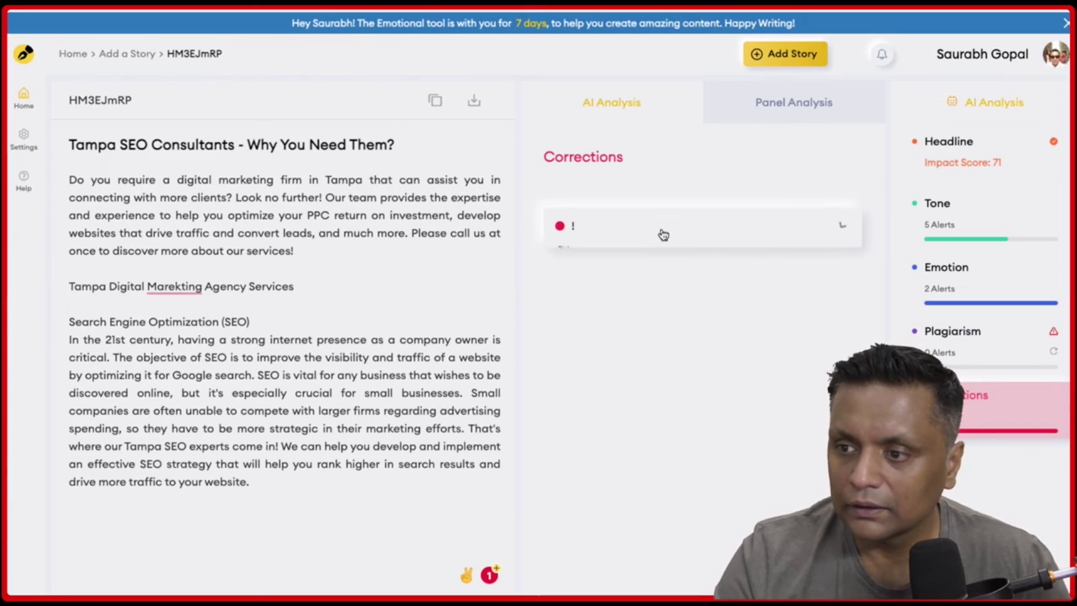
left_click(567, 293)
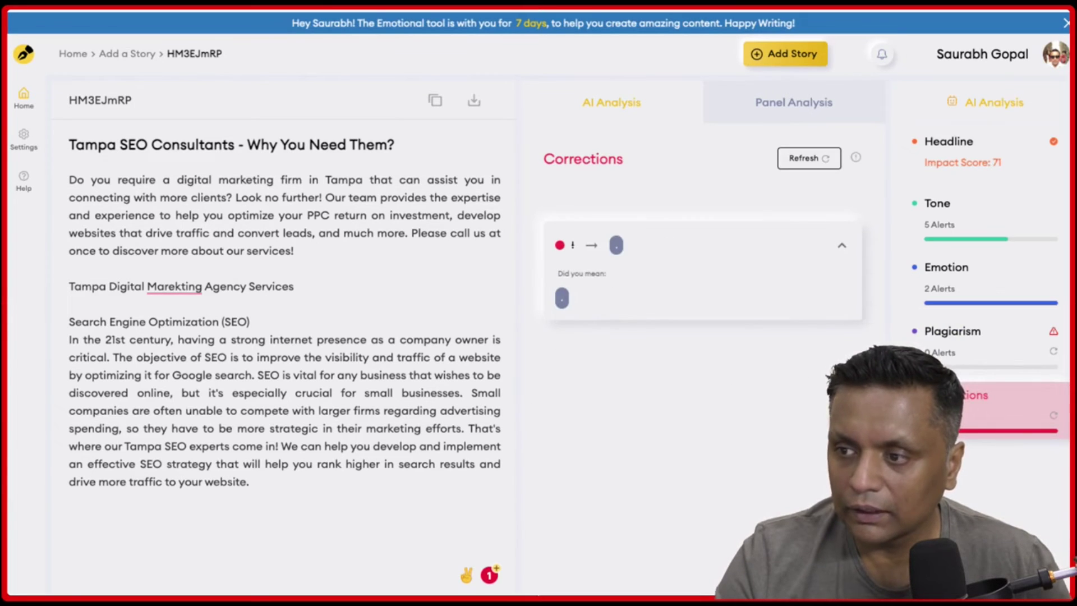
left_click(809, 161)
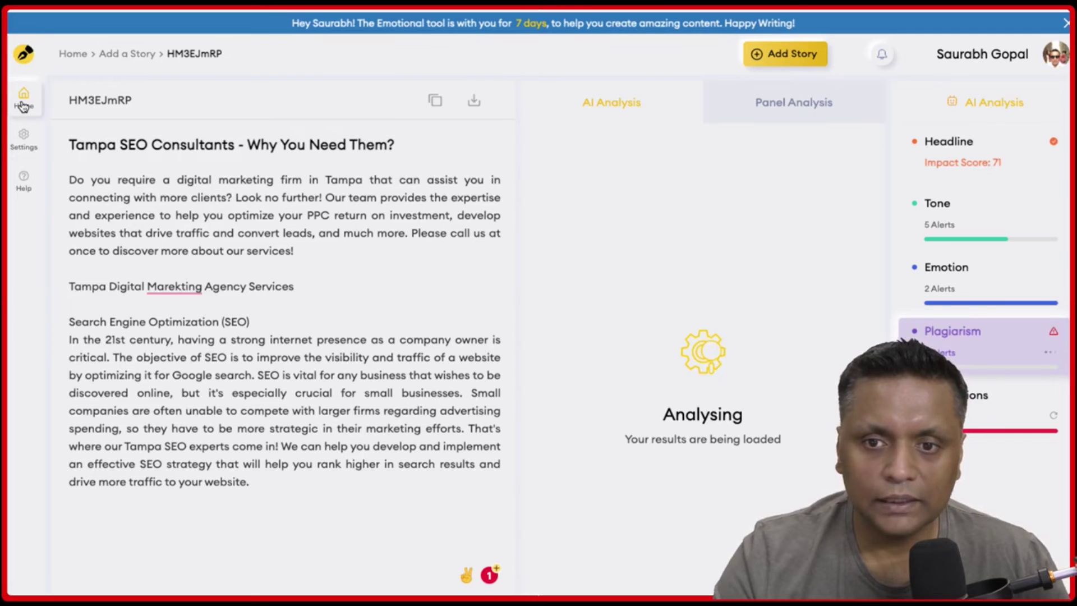
Step: Open the Help FAQs and read the answer to "How to use Emotional Tool?"
left_click(28, 147)
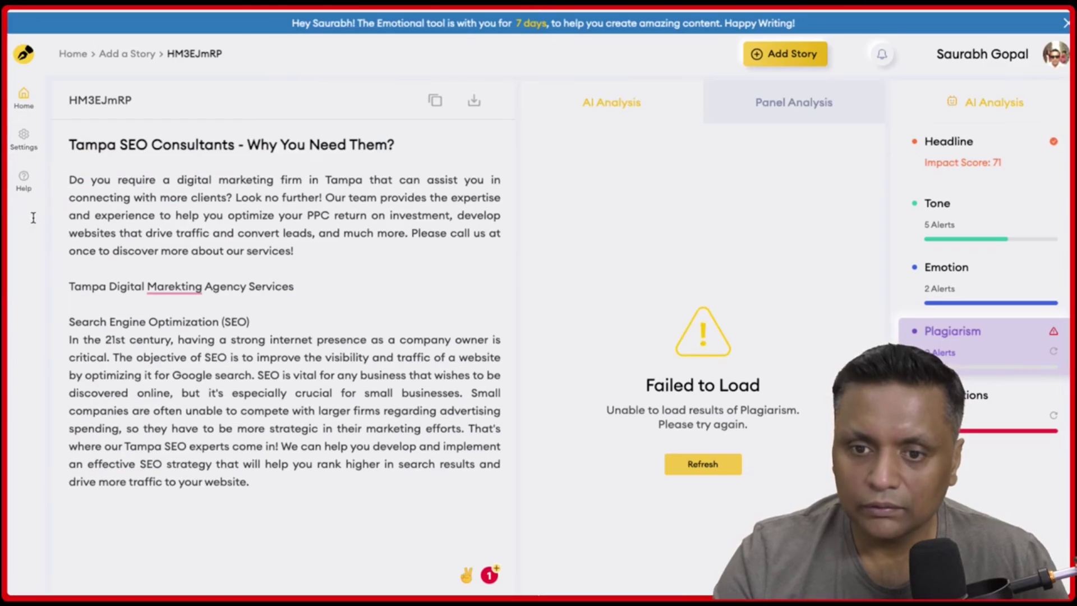
left_click(26, 189)
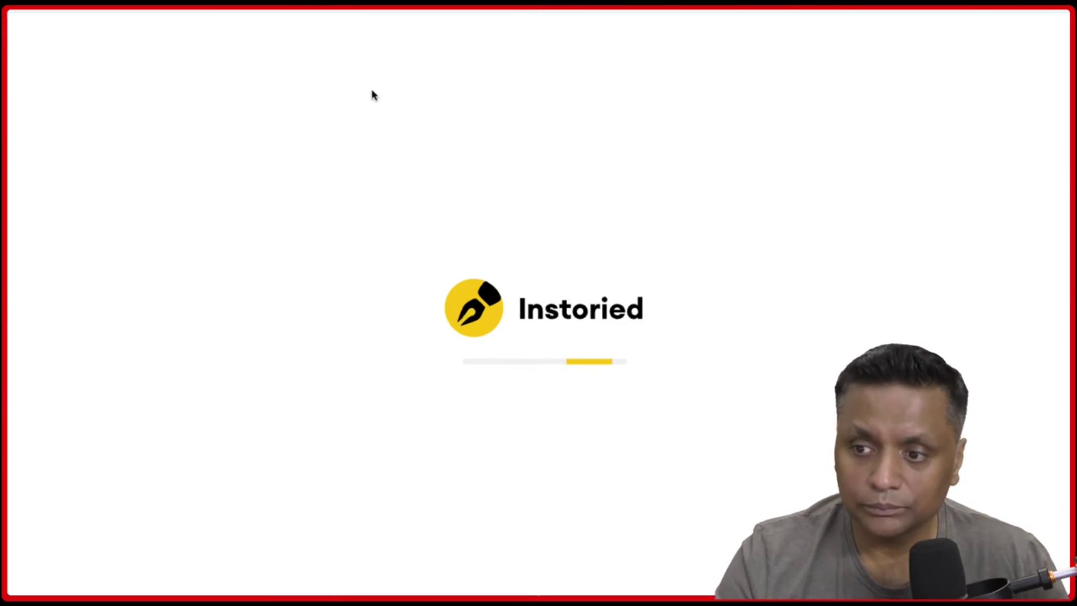
scroll(692, 351, "down", 7)
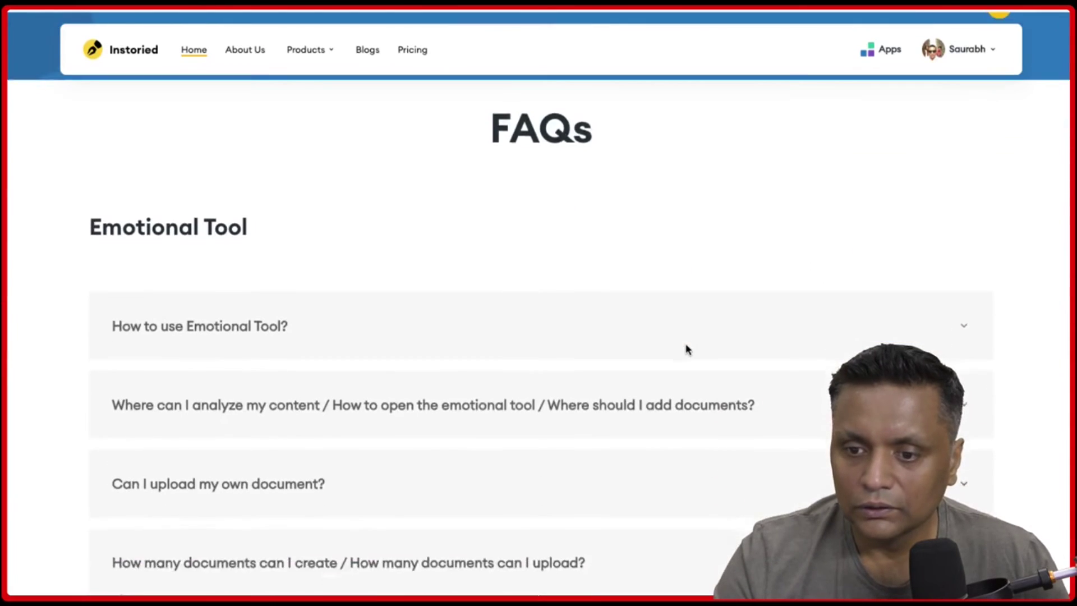
scroll(687, 351, "down", 3)
scroll(724, 327, "up", 3)
left_click(816, 211)
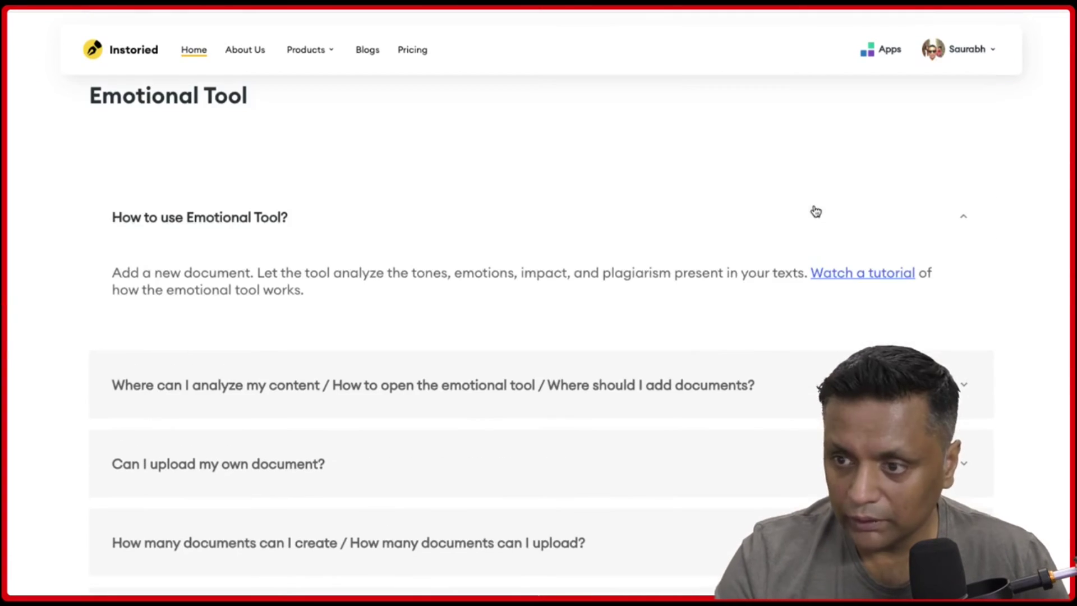
scroll(604, 331, "down", 5)
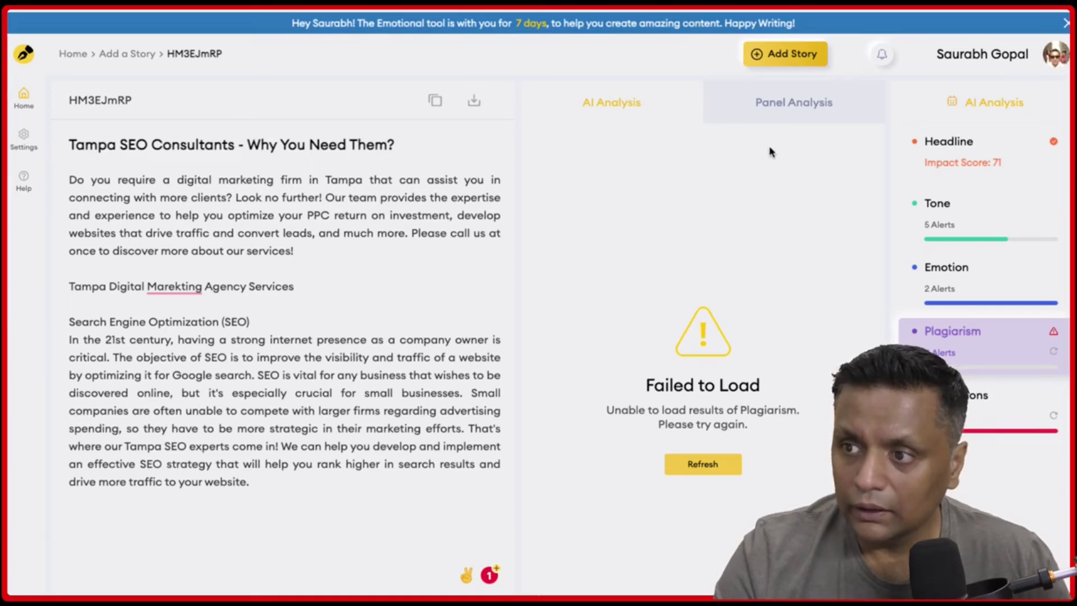
Step: Add a new story as a blank document
left_click(781, 58)
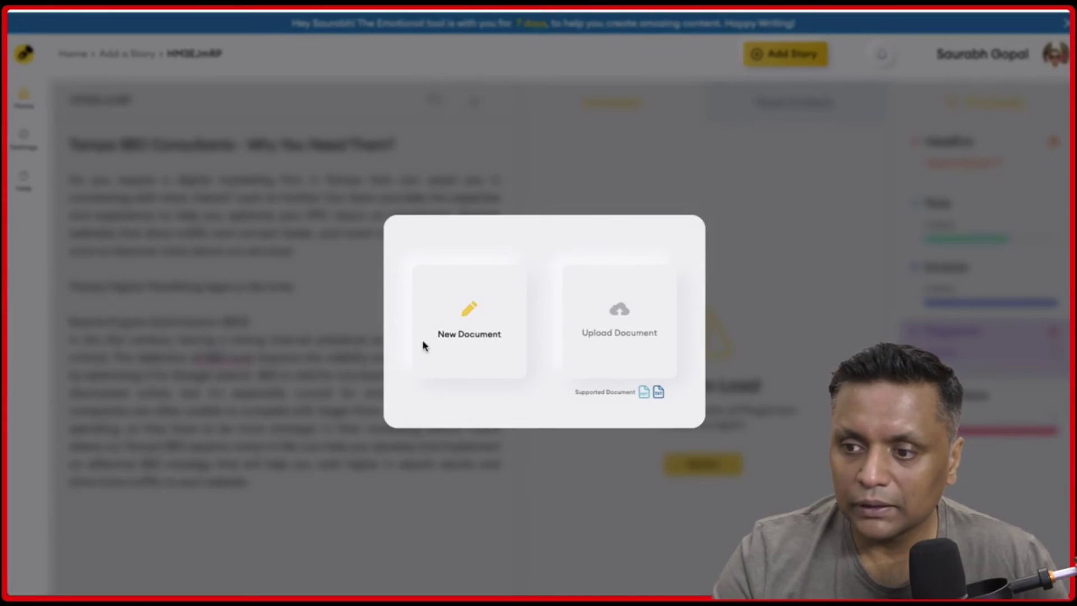
left_click(457, 314)
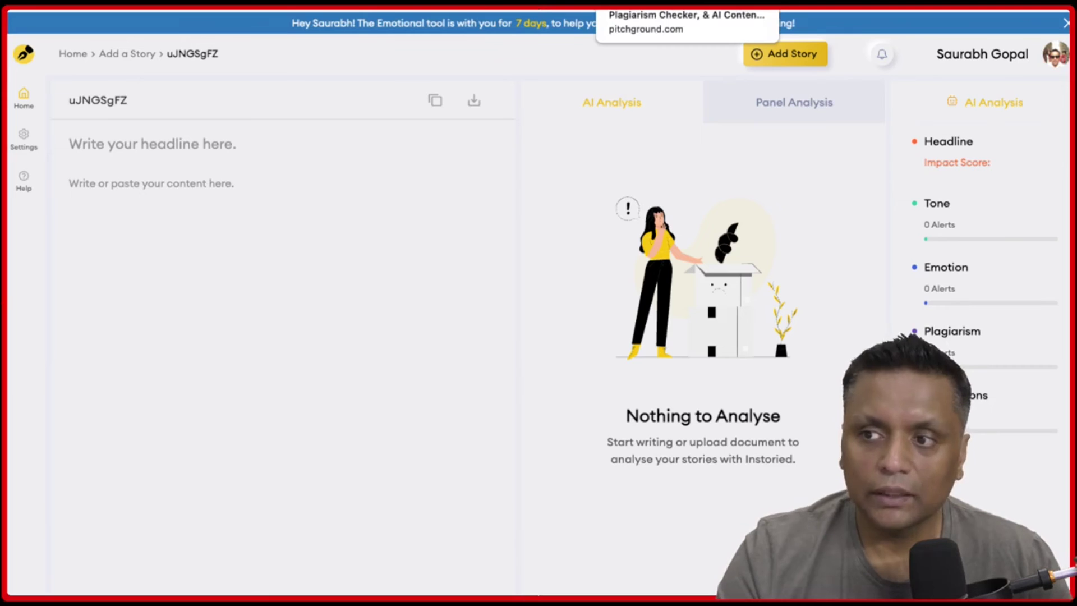
Step: Switch to the PitchGround deal page for Instoried and examine the product details and the lifetime pricing of Plans A, B and C
left_click(645, 3)
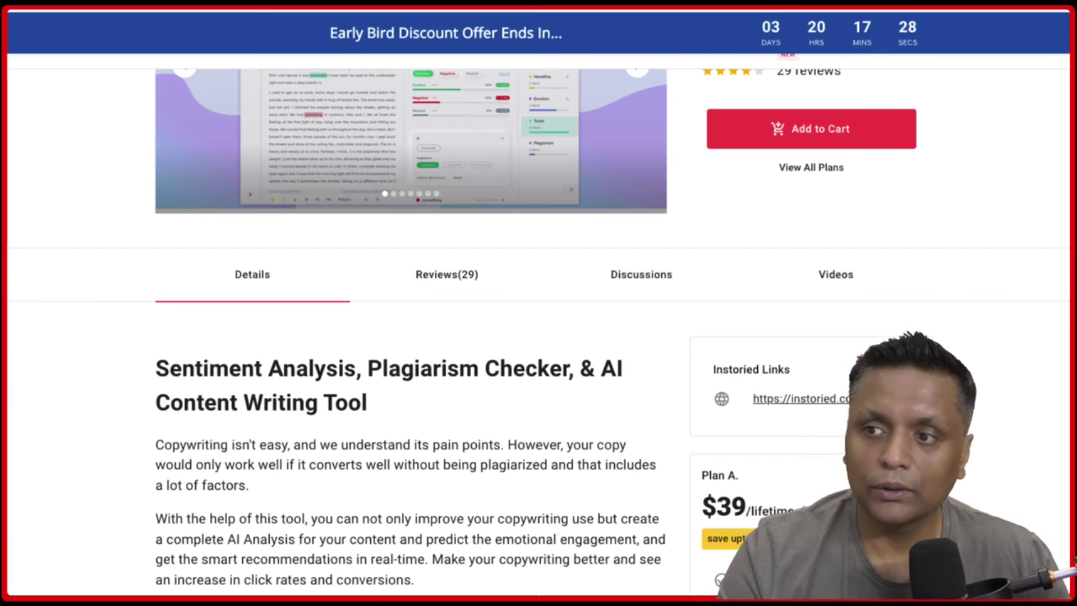
scroll(634, 268, "down", 15)
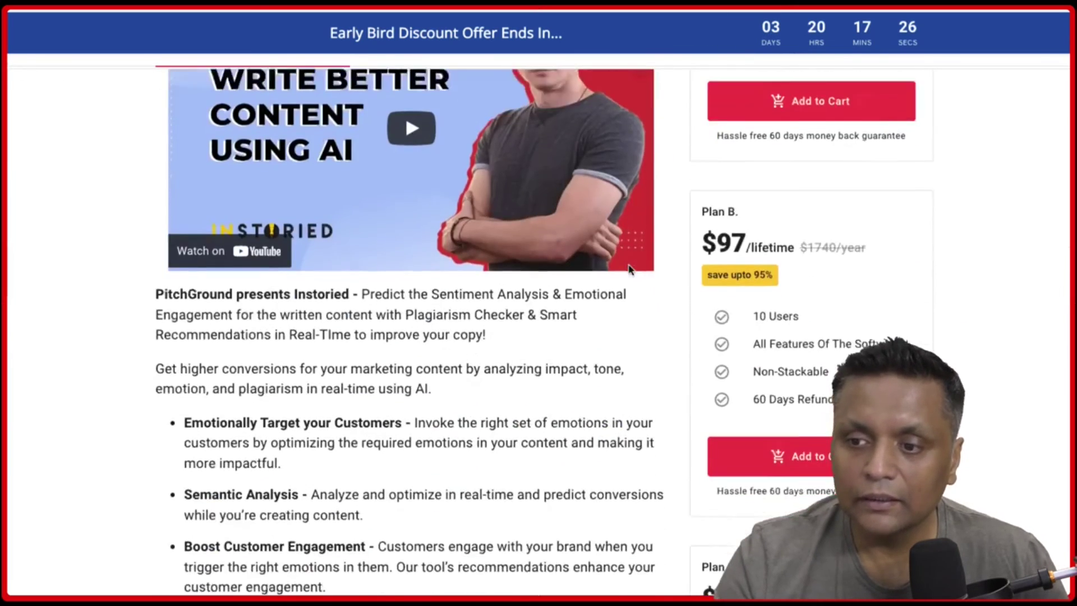
scroll(737, 266, "up", 7)
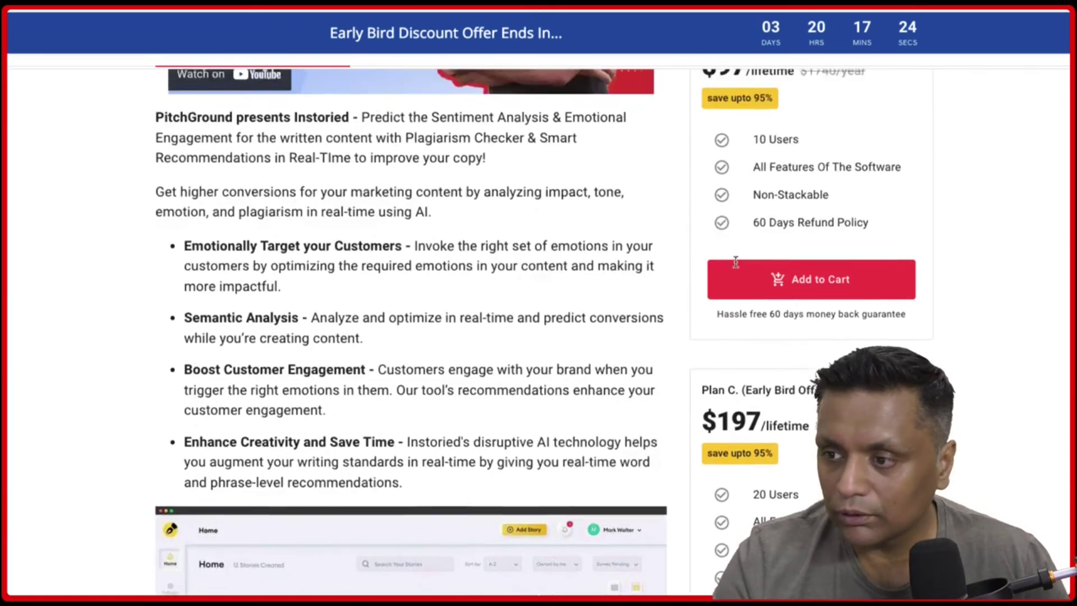
scroll(738, 266, "up", 5)
scroll(738, 266, "down", 2)
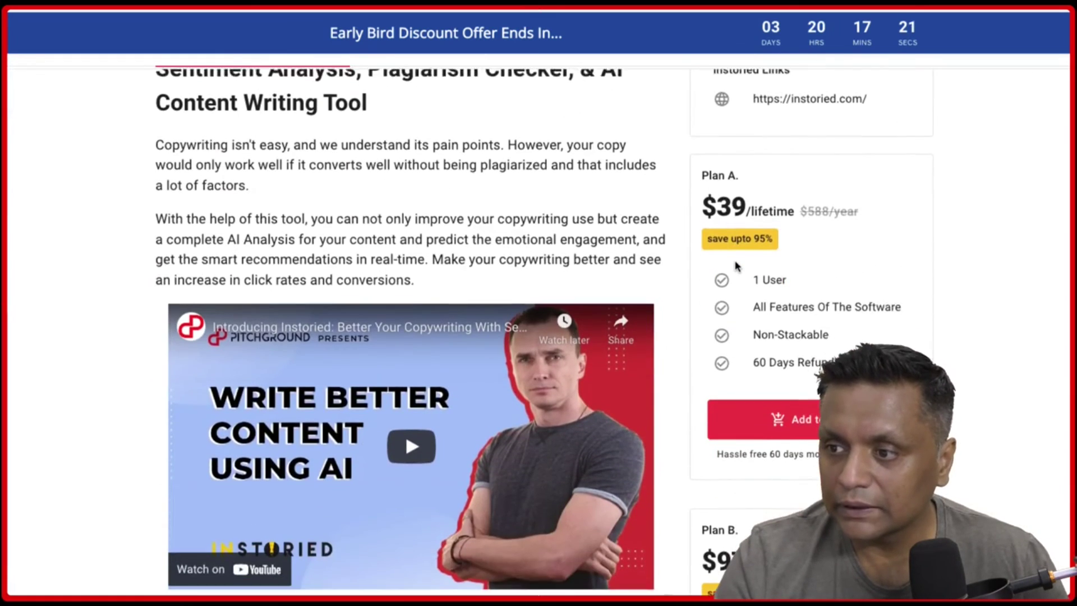
scroll(737, 266, "up", 1)
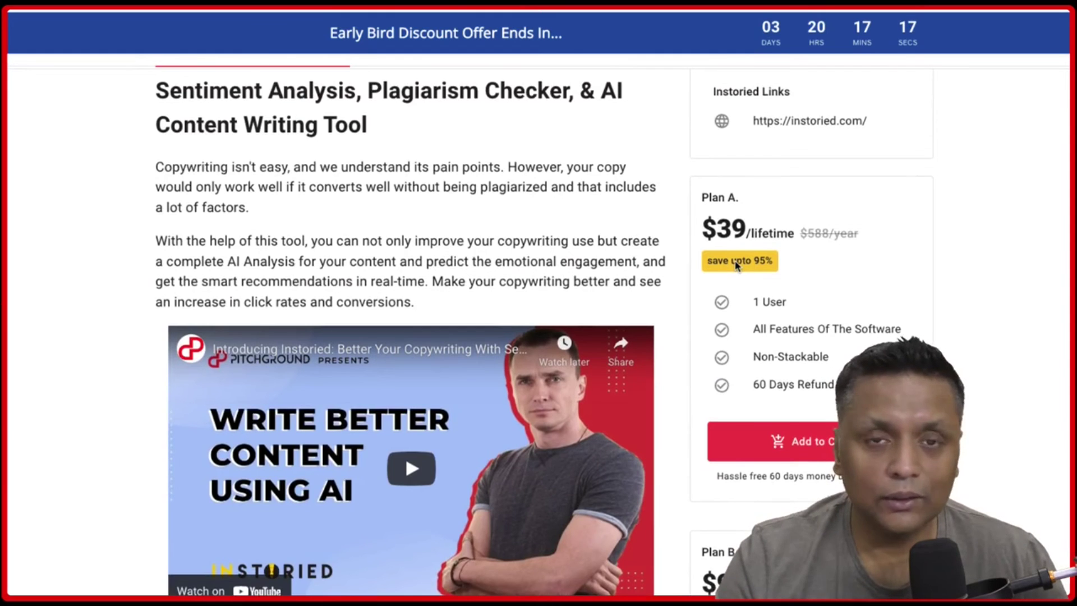
scroll(737, 266, "down", 1)
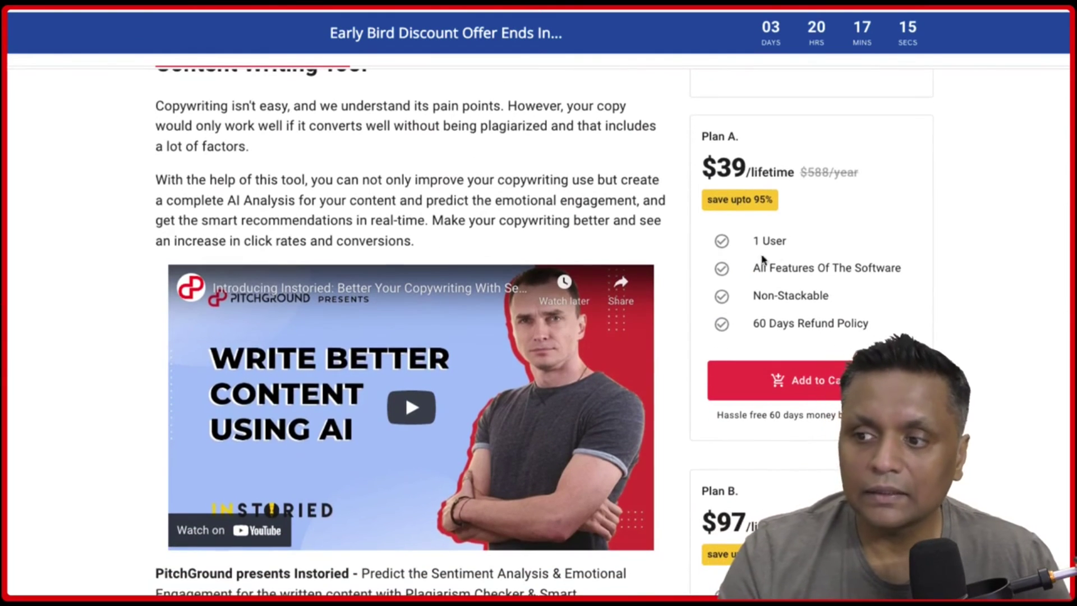
scroll(830, 313, "down", 5)
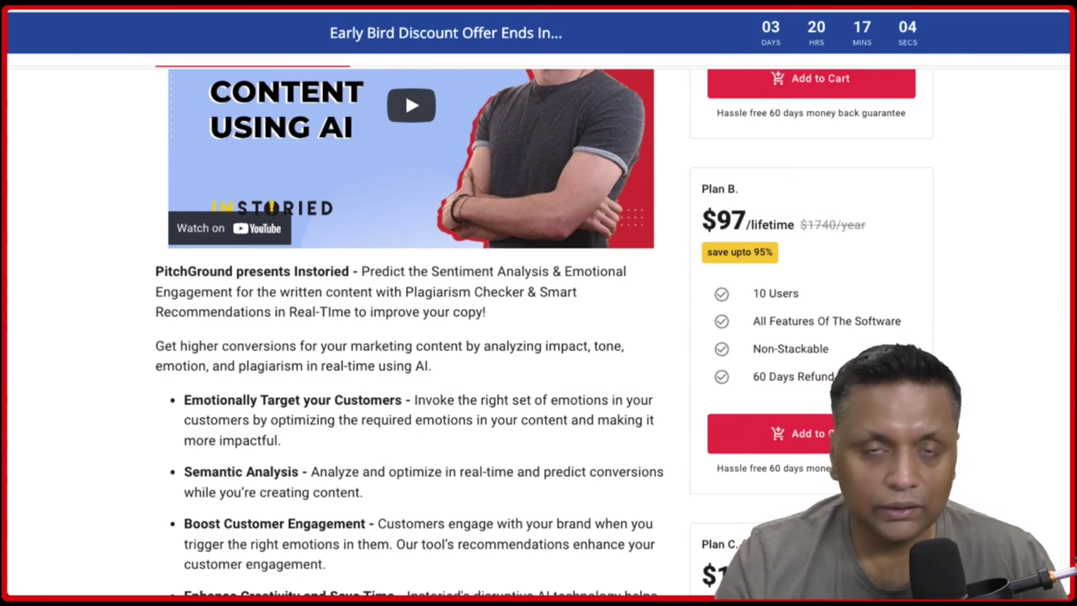
scroll(410, 331, "down", 5)
scroll(409, 331, "down", 2)
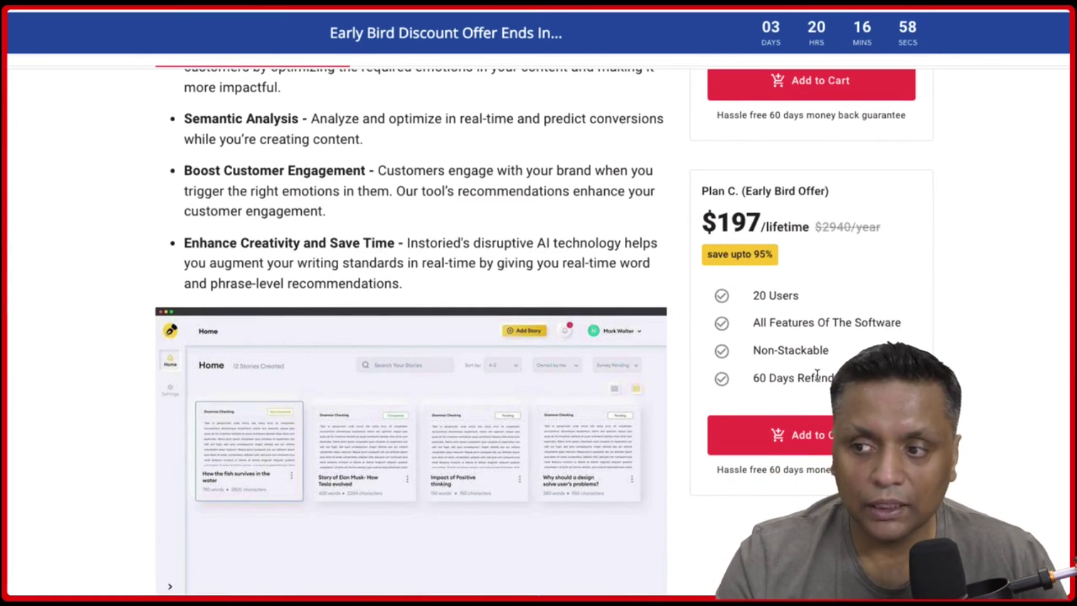
scroll(818, 375, "up", 10)
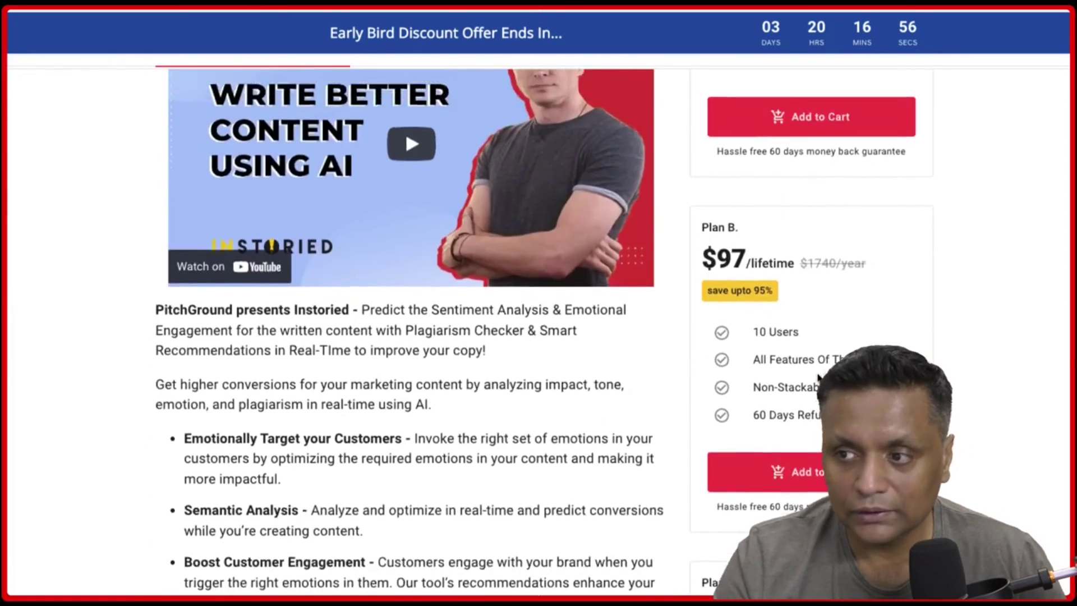
scroll(818, 375, "down", 1)
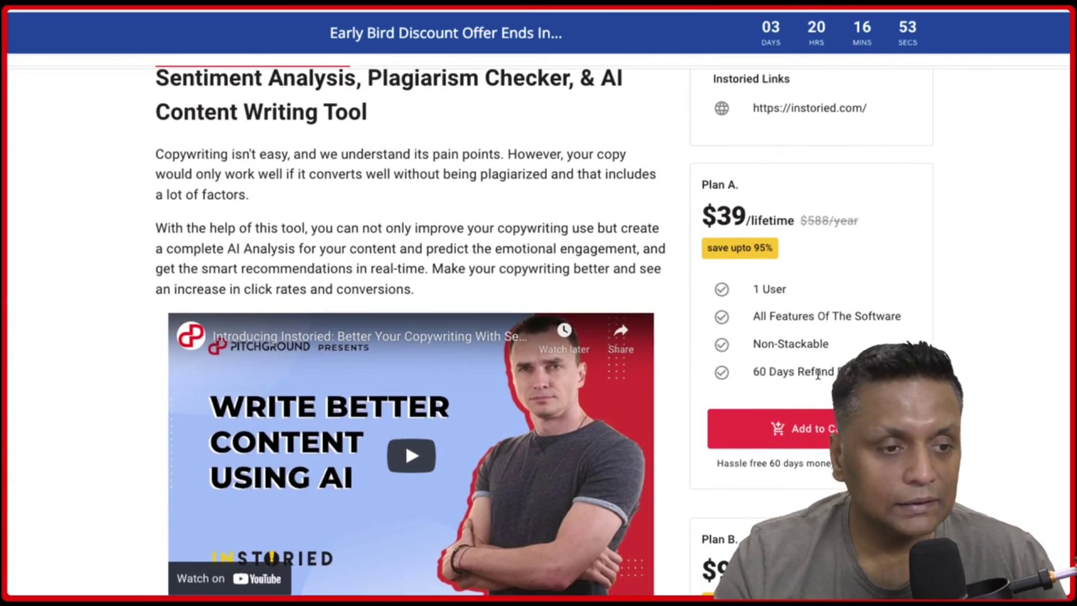
scroll(818, 375, "down", 3)
scroll(818, 375, "up", 2)
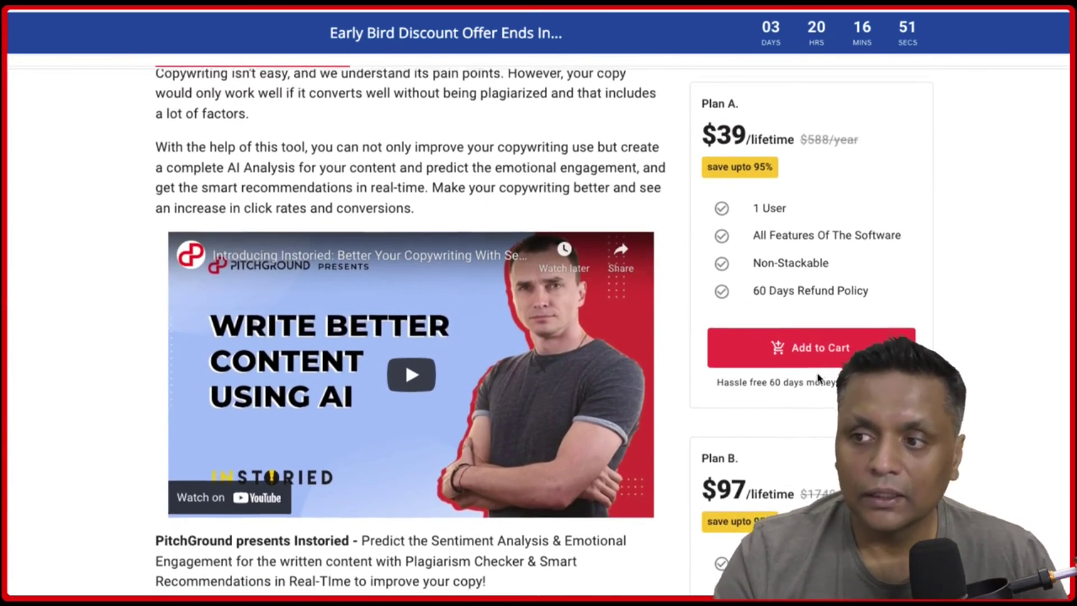